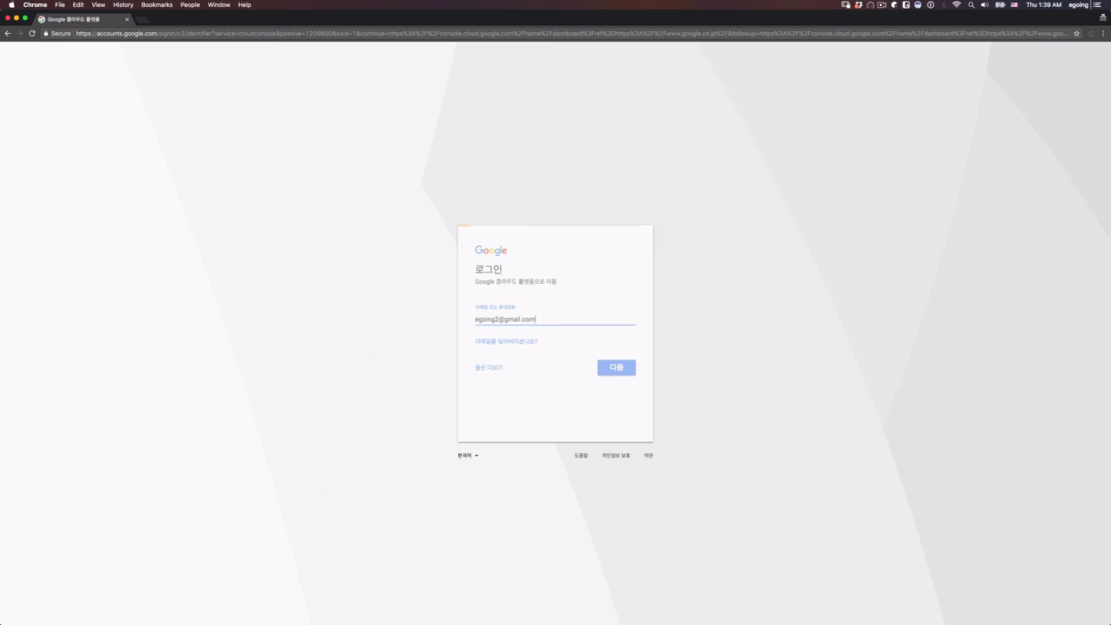
Enter the account password and sign in to Google Cloud Platform
{"action": "type", "text": "•••••"}
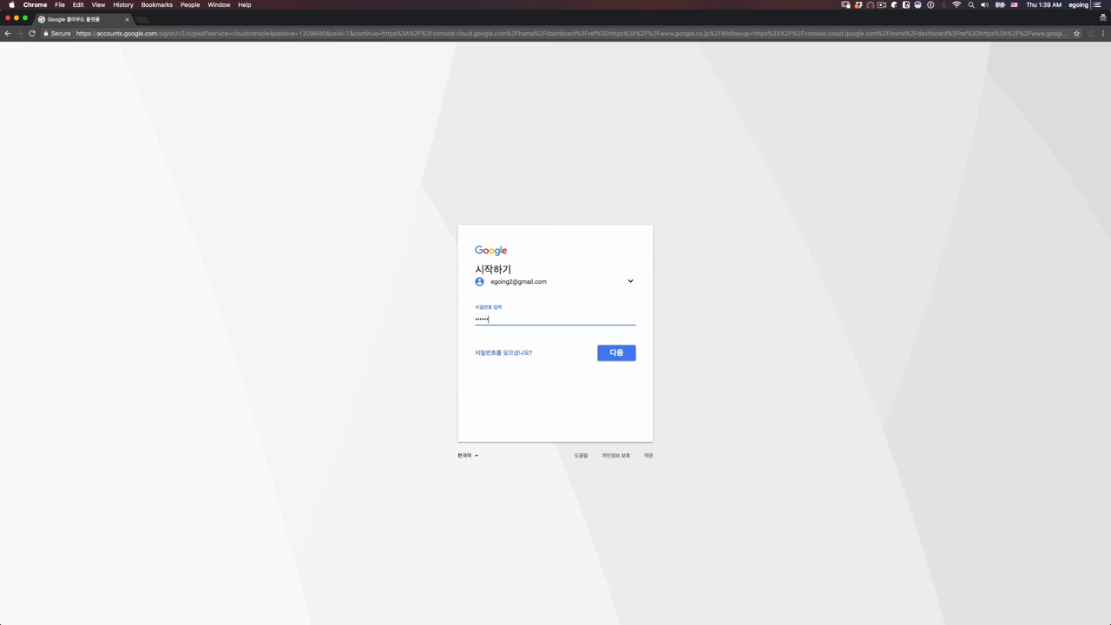
{"action": "key", "text": "BackSpace"}
{"action": "key", "text": "BackSpace"}
{"action": "key", "text": "BackSpace"}
{"action": "key", "text": "BackSpace"}
{"action": "key", "text": "BackSpace"}
{"action": "type", "text": "•••••••••"}
{"action": "key", "text": "Return"}
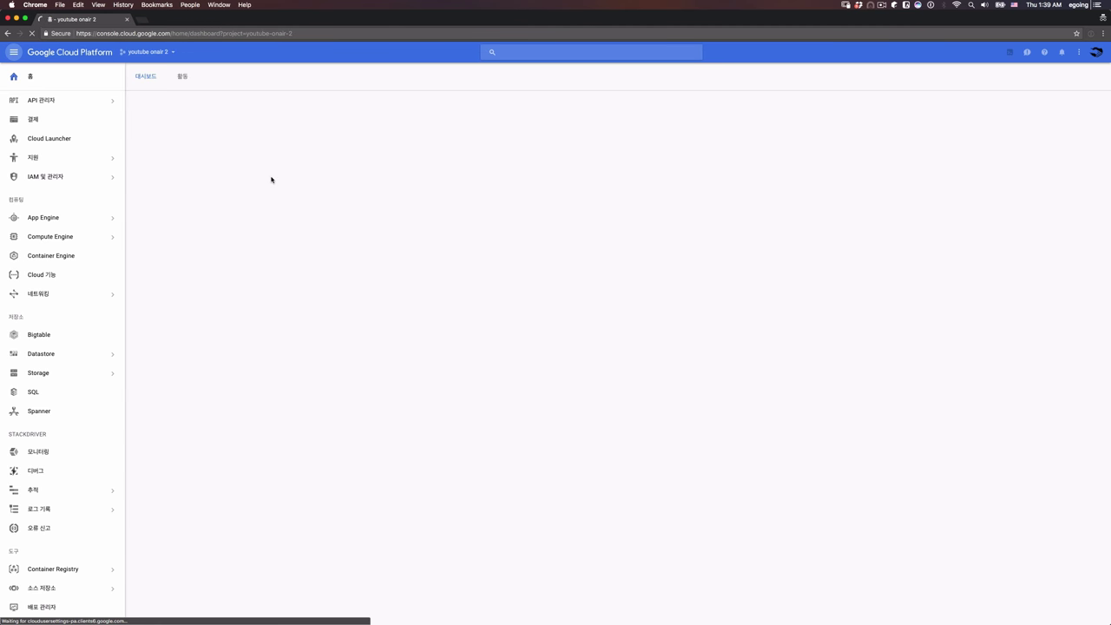
Create a new project named yahac from the project selector
{"action": "key", "text": "super+equal"}
{"action": "key", "text": "super+equal"}
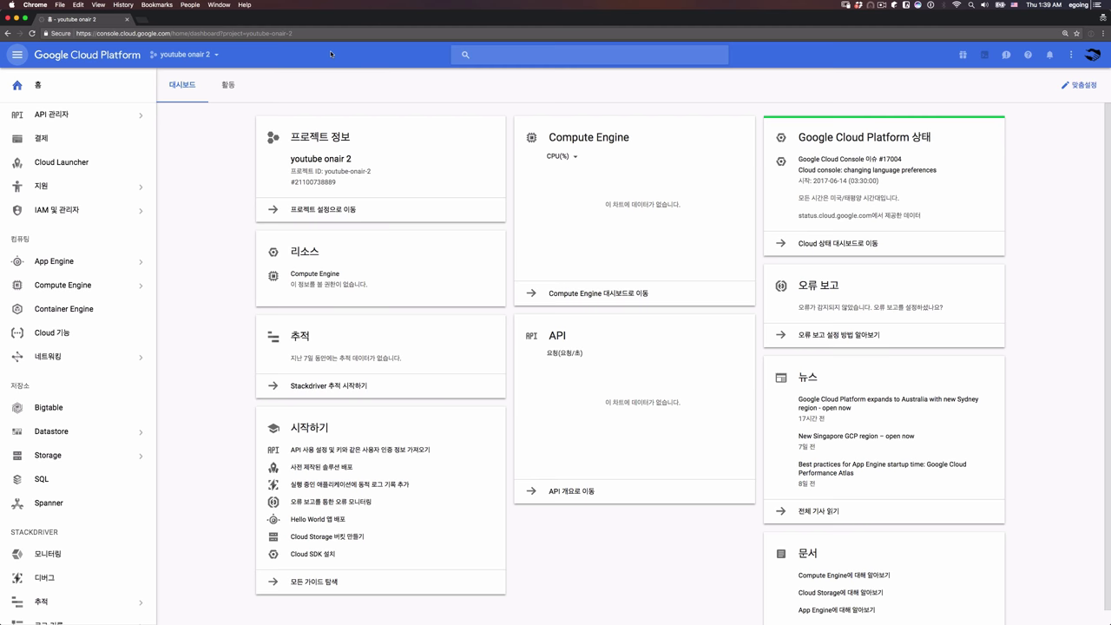
{"action": "left_click", "coordinate": [187, 54]}
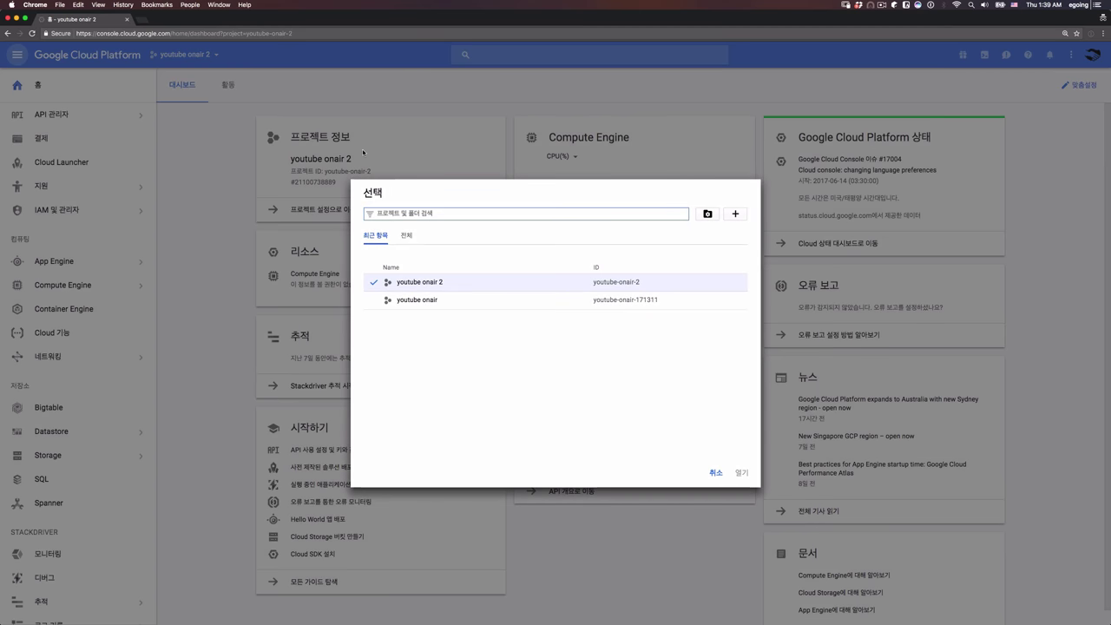
{"action": "left_click", "coordinate": [715, 472]}
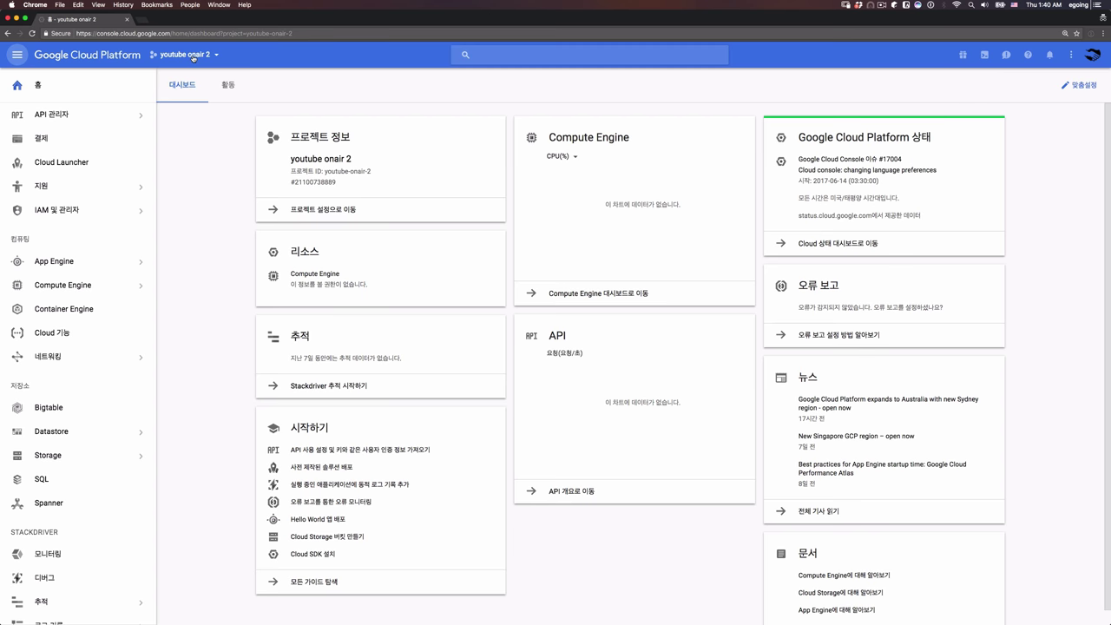
{"action": "left_click", "coordinate": [193, 58]}
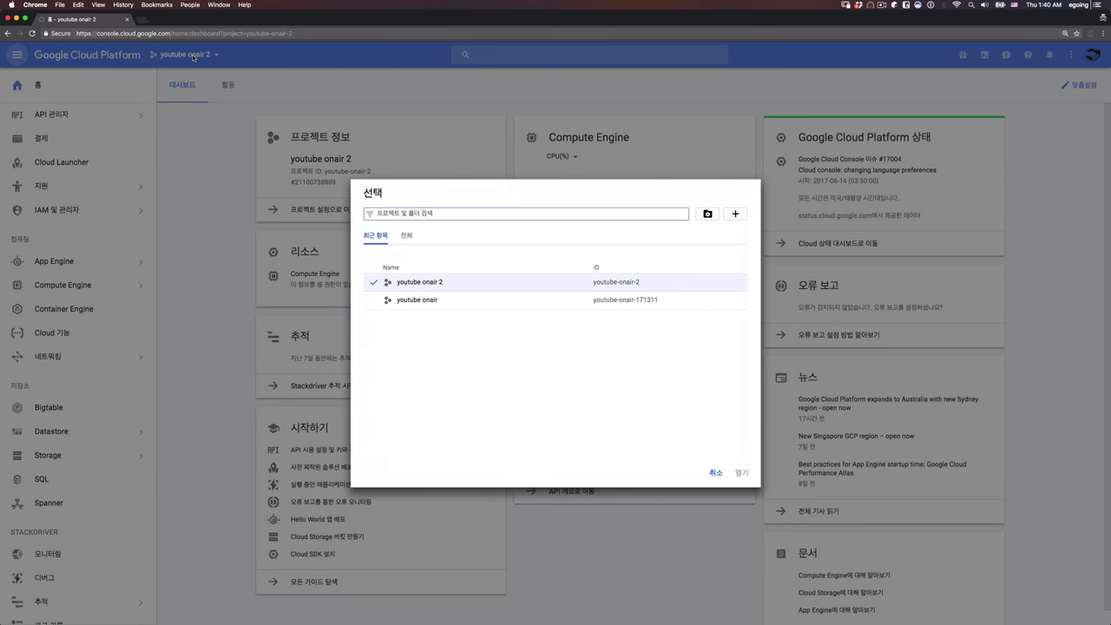
{"action": "left_click", "coordinate": [733, 214]}
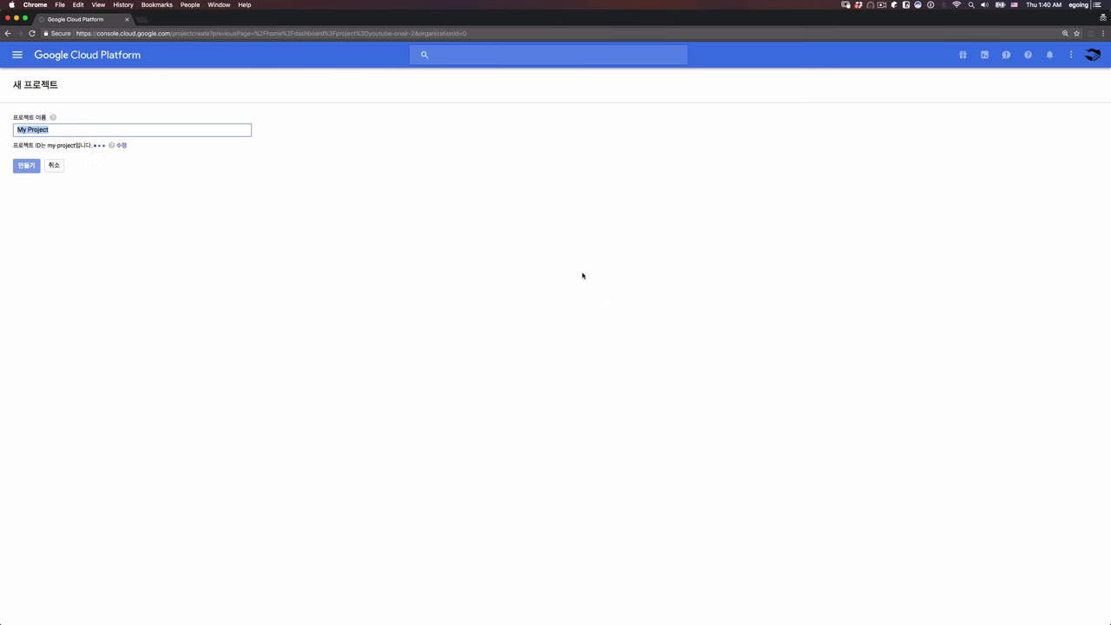
{"action": "key", "text": "super+equal"}
{"action": "key", "text": "super+equal"}
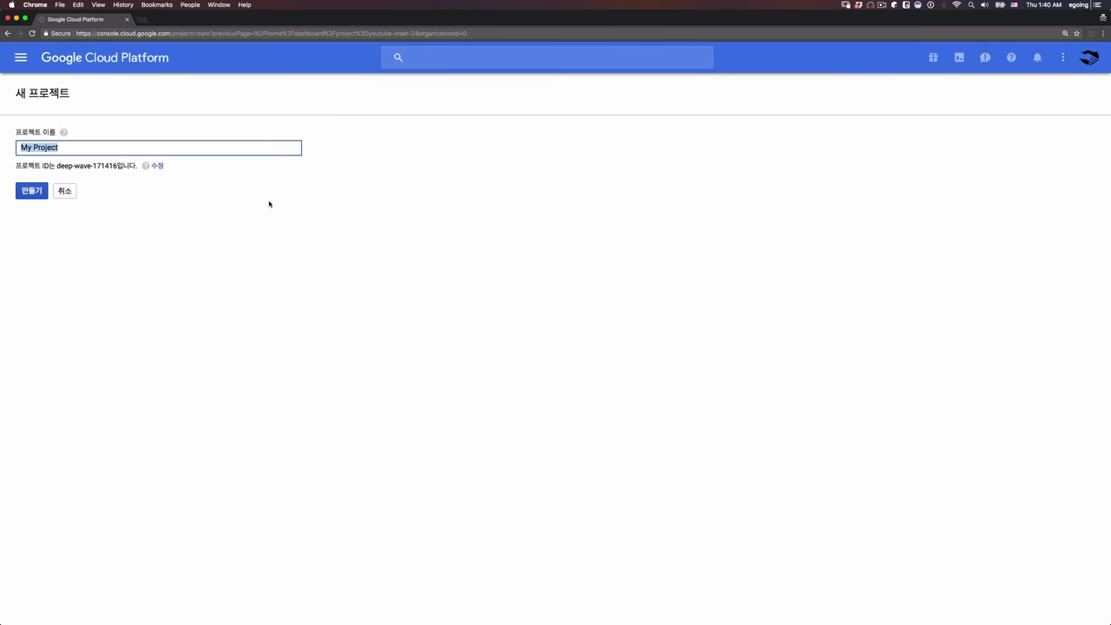
{"action": "type", "text": "yahac"}
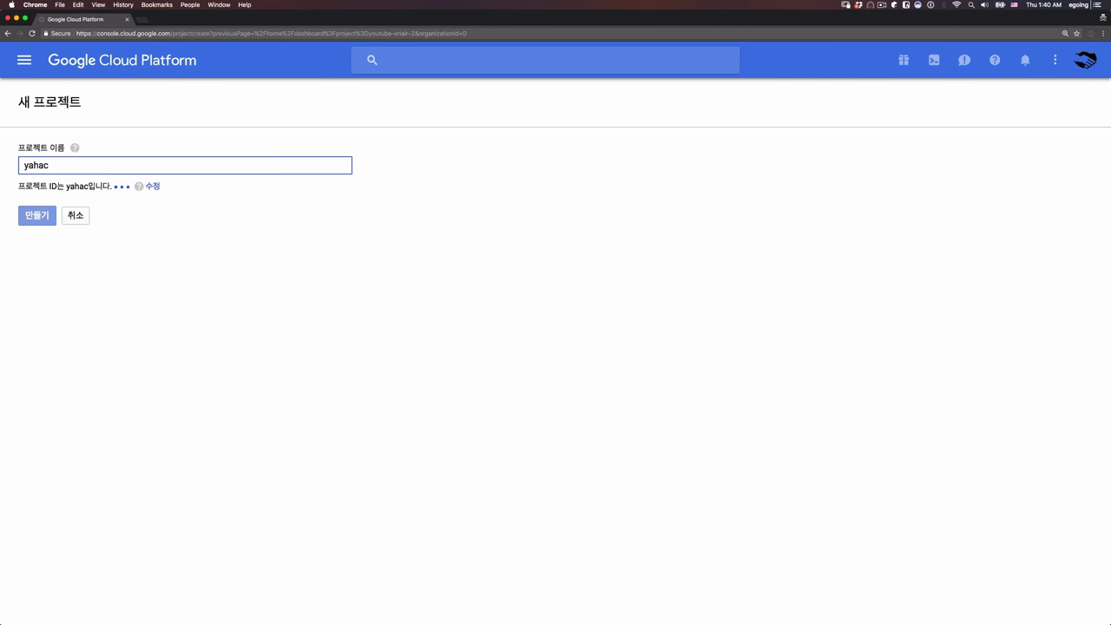
{"action": "left_click", "coordinate": [43, 222]}
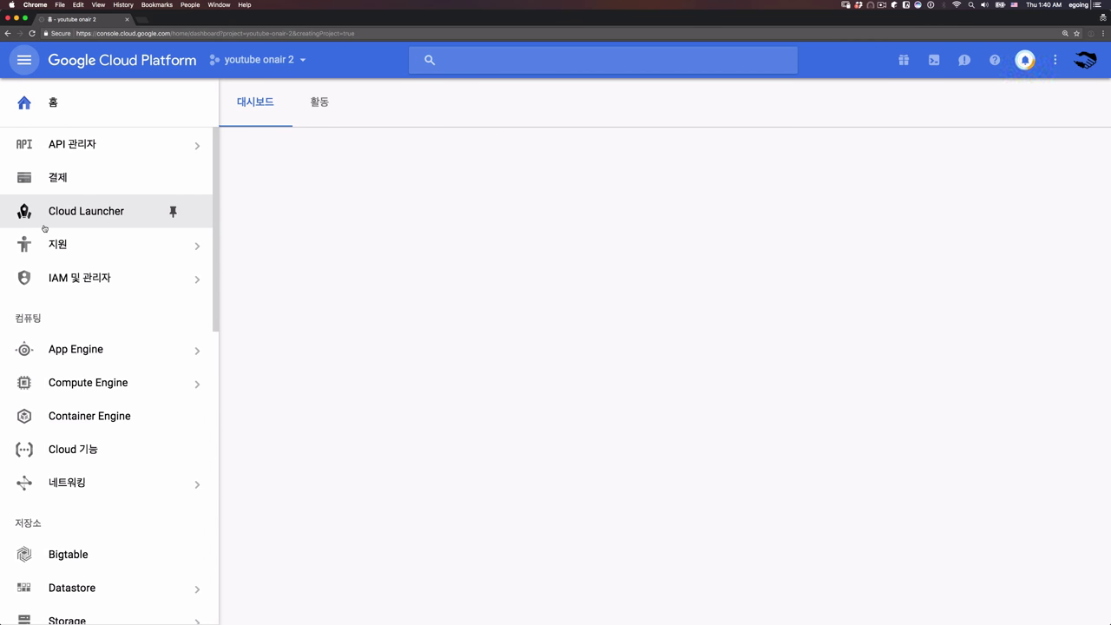
Check the notifications for the yahac project's creation and open the new project from there
{"action": "left_click", "coordinate": [1026, 61]}
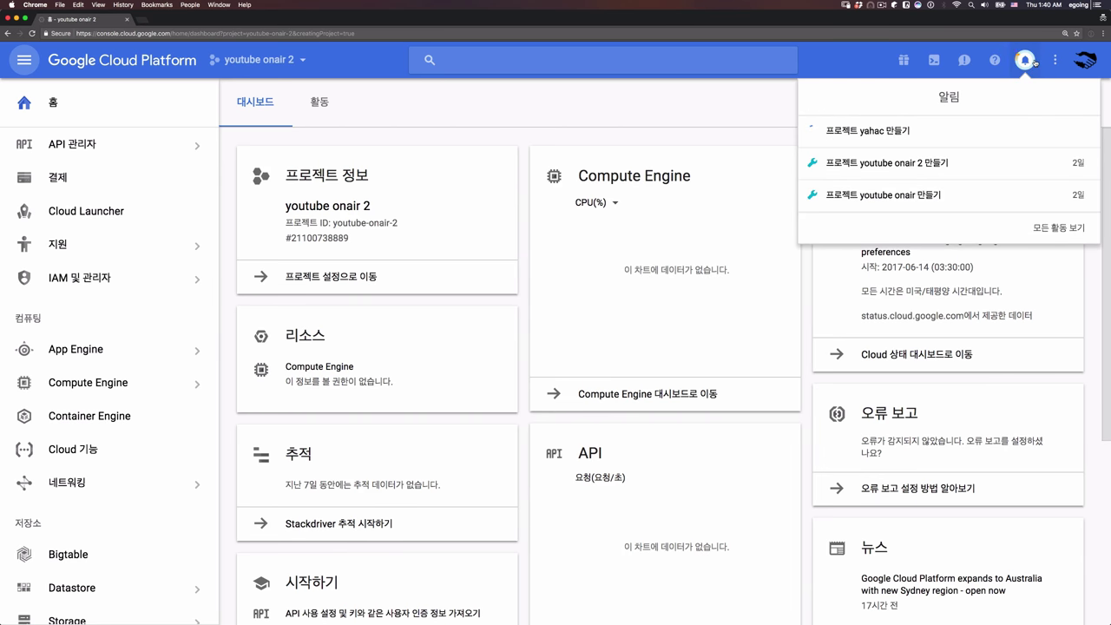
{"action": "left_click", "coordinate": [1033, 62]}
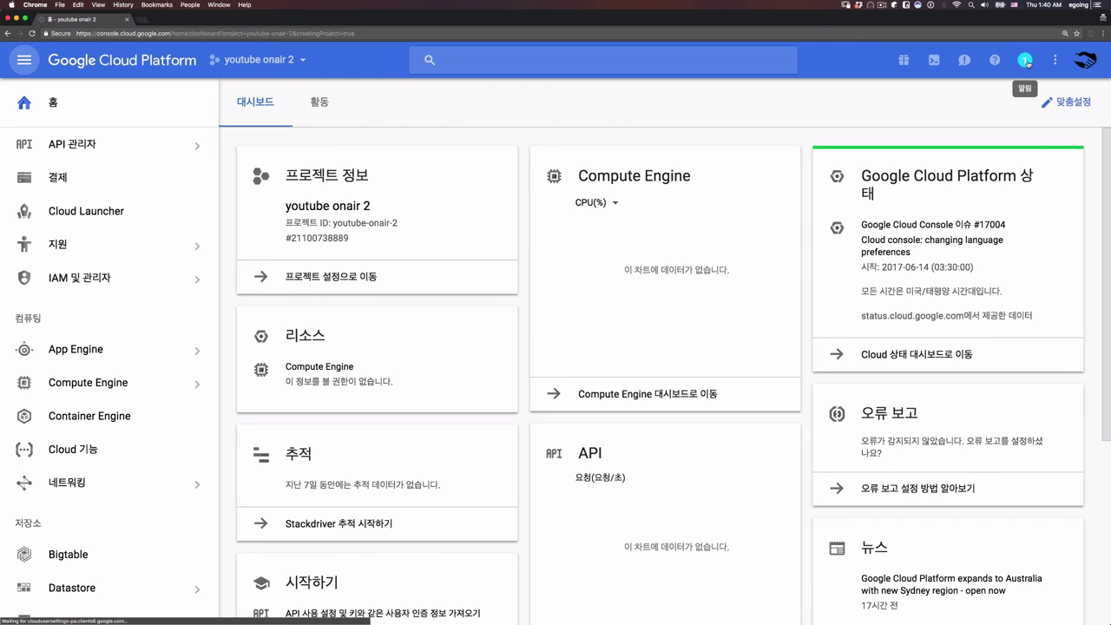
{"action": "left_click", "coordinate": [1026, 63]}
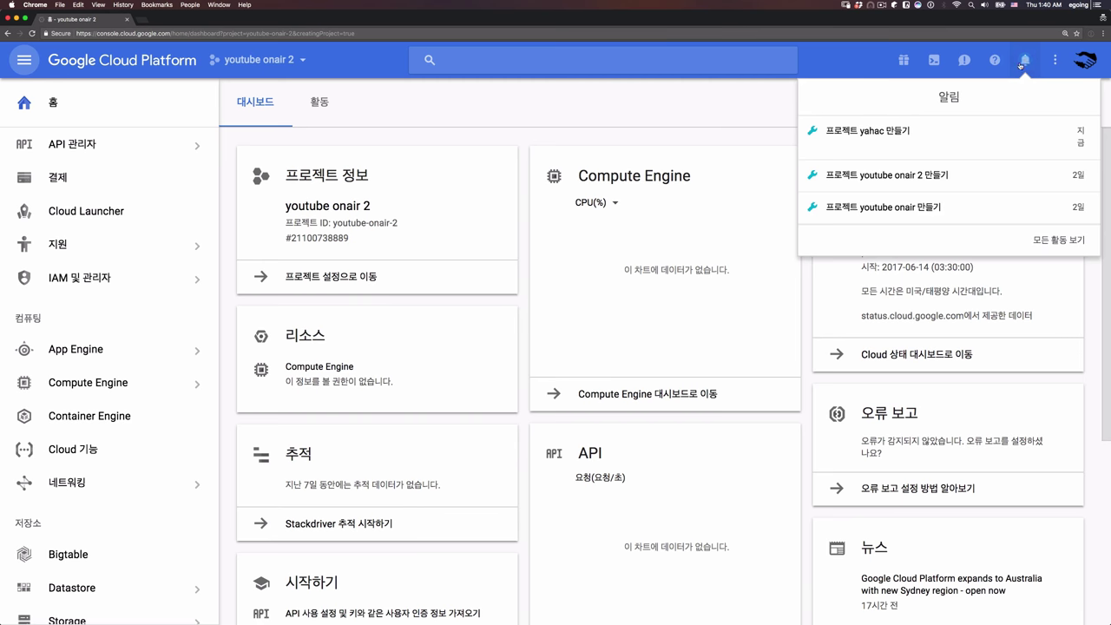
{"action": "left_click", "coordinate": [909, 148]}
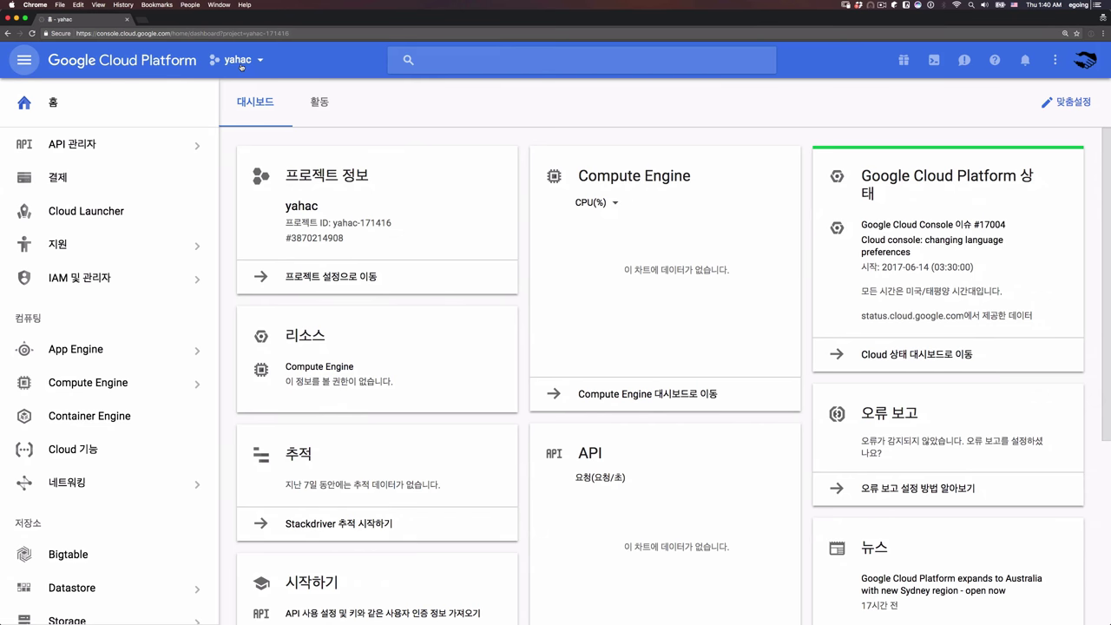
Open the credentials page (사용자 인증 정보) of the API manager for the yahac project
{"action": "left_click", "coordinate": [241, 67]}
{"action": "left_click", "coordinate": [306, 85]}
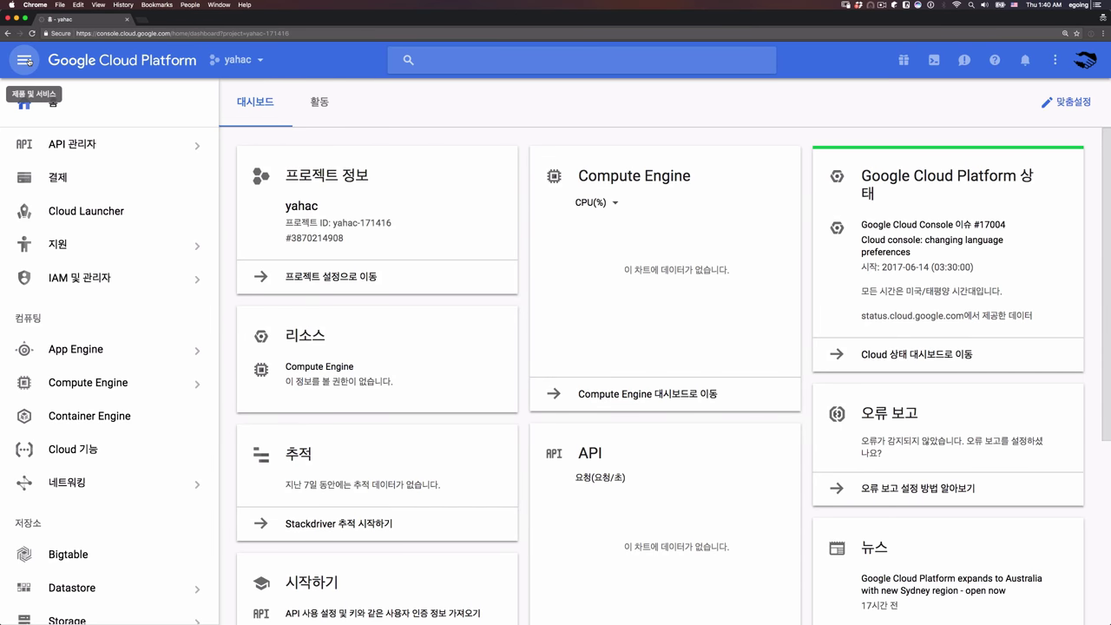
{"action": "left_click", "coordinate": [67, 137]}
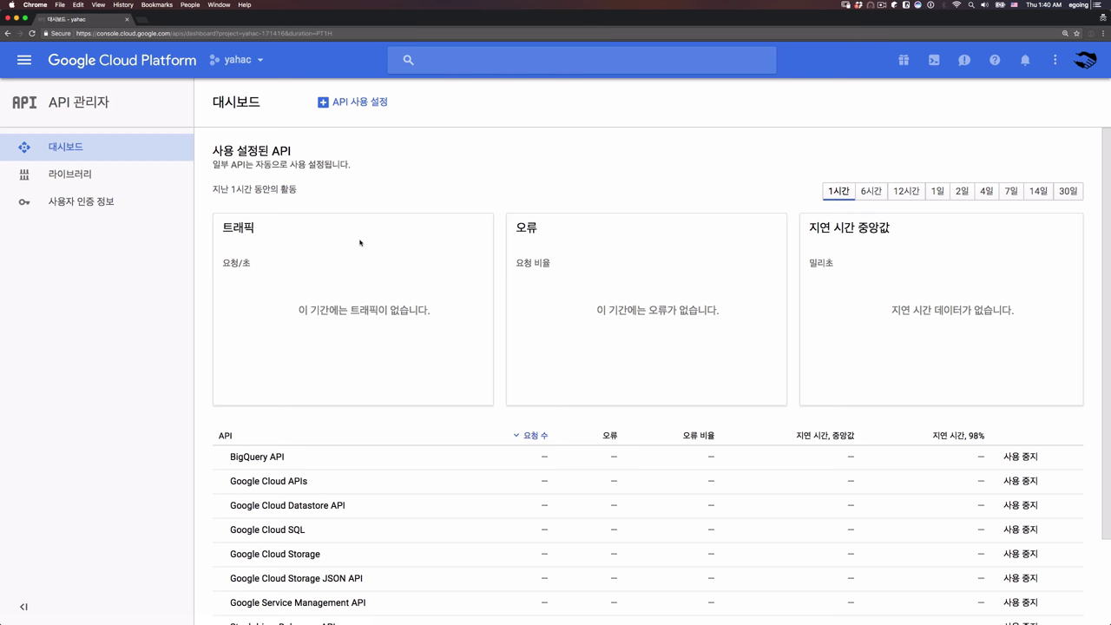
{"action": "left_click", "coordinate": [75, 210]}
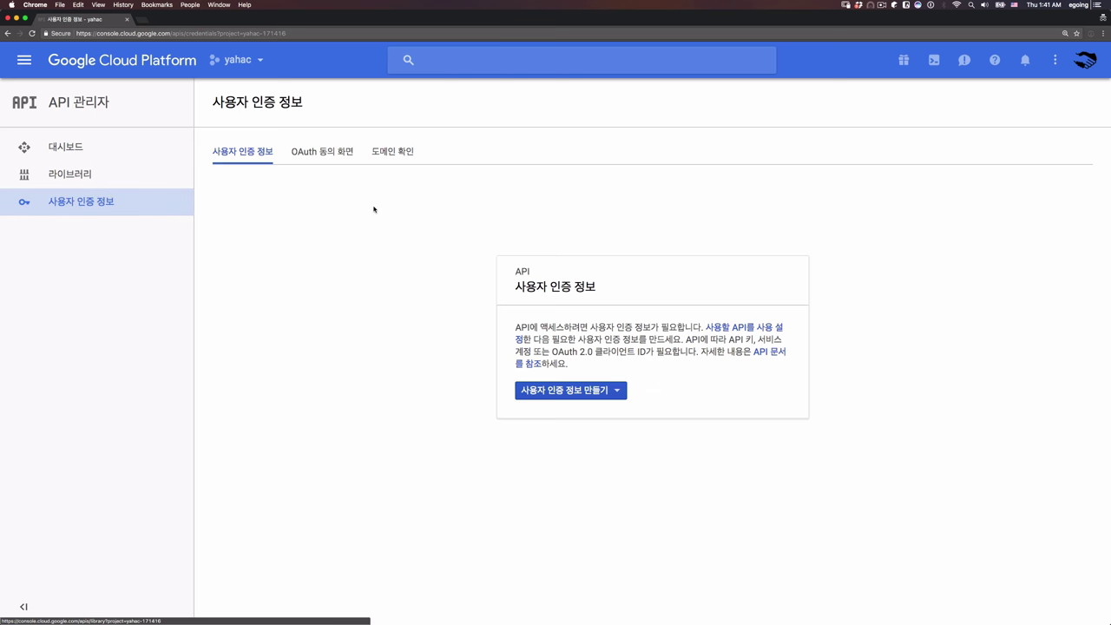
Start an OAuth client ID and save its consent screen with the product name yahac
{"action": "left_click", "coordinate": [570, 389]}
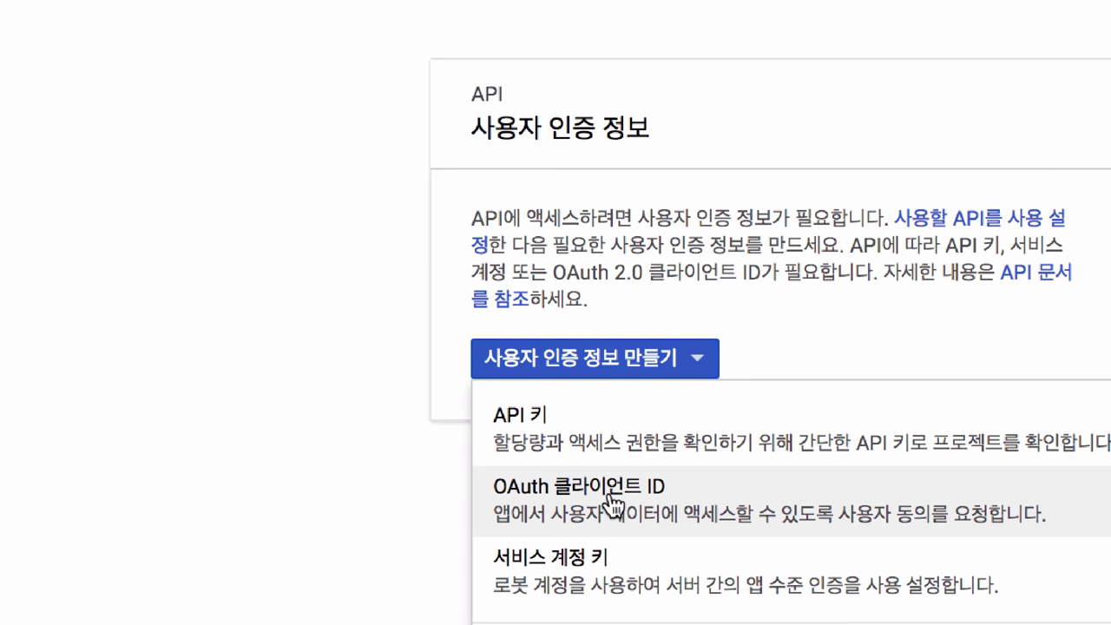
{"action": "left_click", "coordinate": [610, 496]}
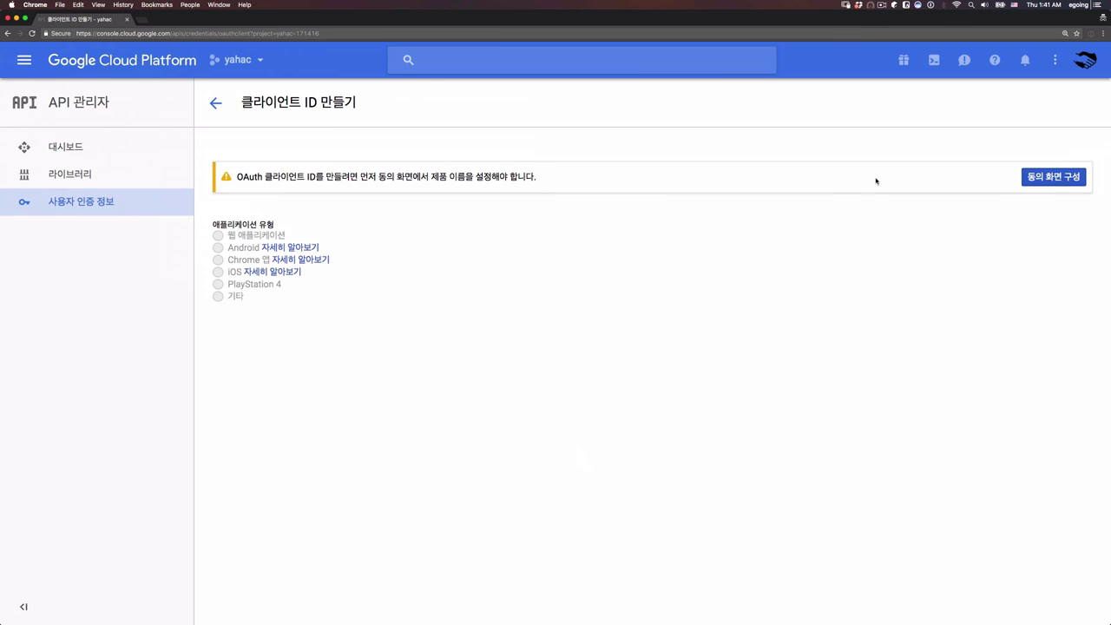
{"action": "left_click", "coordinate": [1064, 177]}
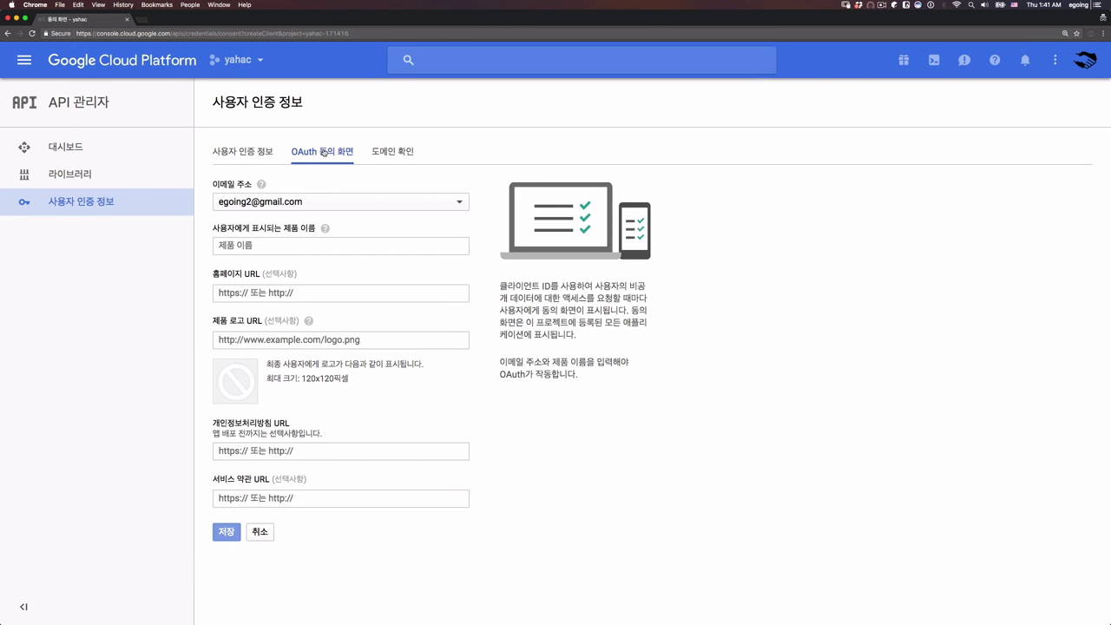
{"action": "left_click", "coordinate": [268, 248]}
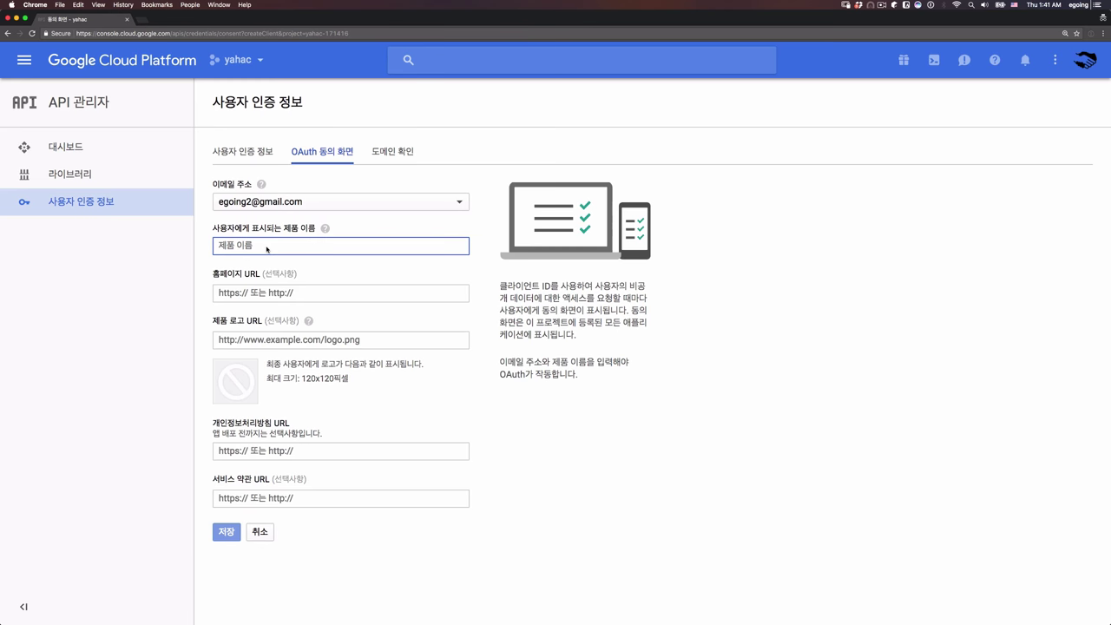
{"action": "key", "text": "super+equal"}
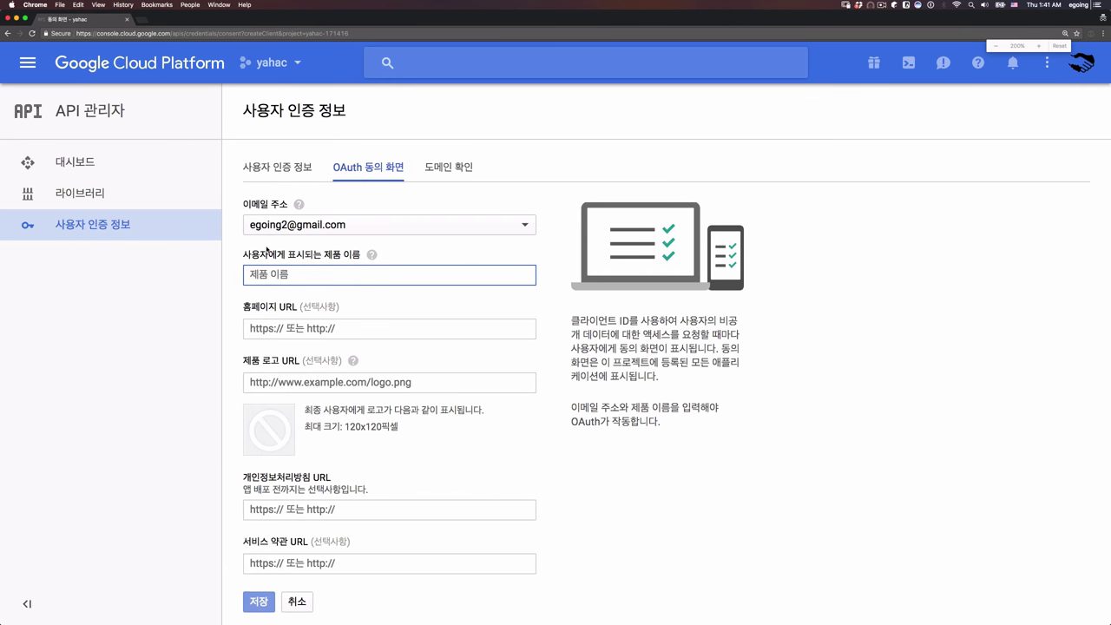
{"action": "type", "text": "yahac"}
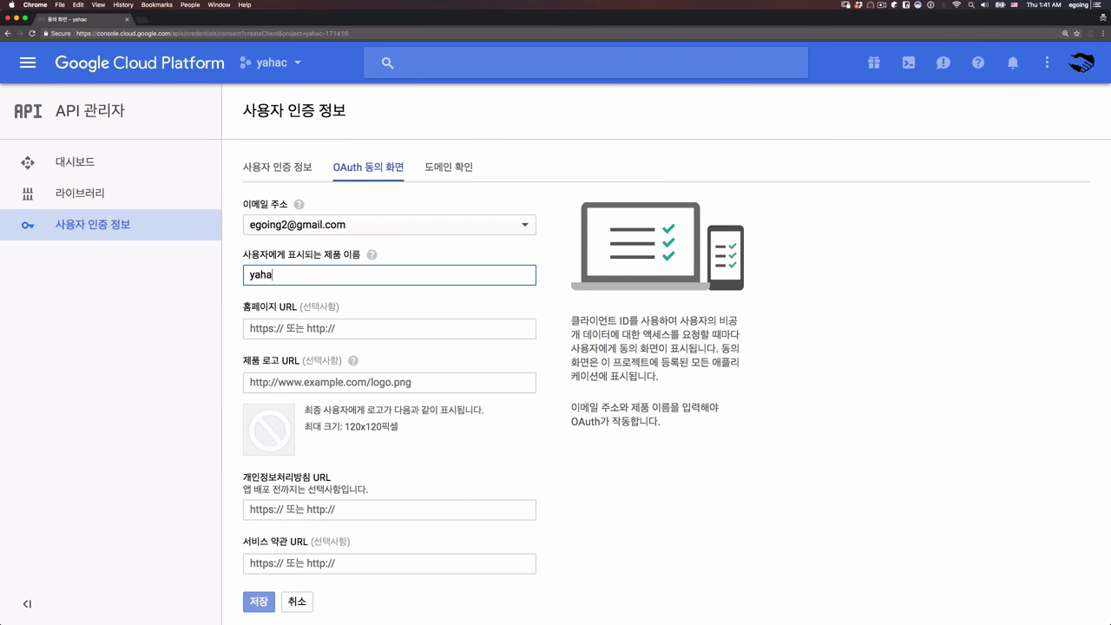
{"action": "left_click", "coordinate": [260, 600]}
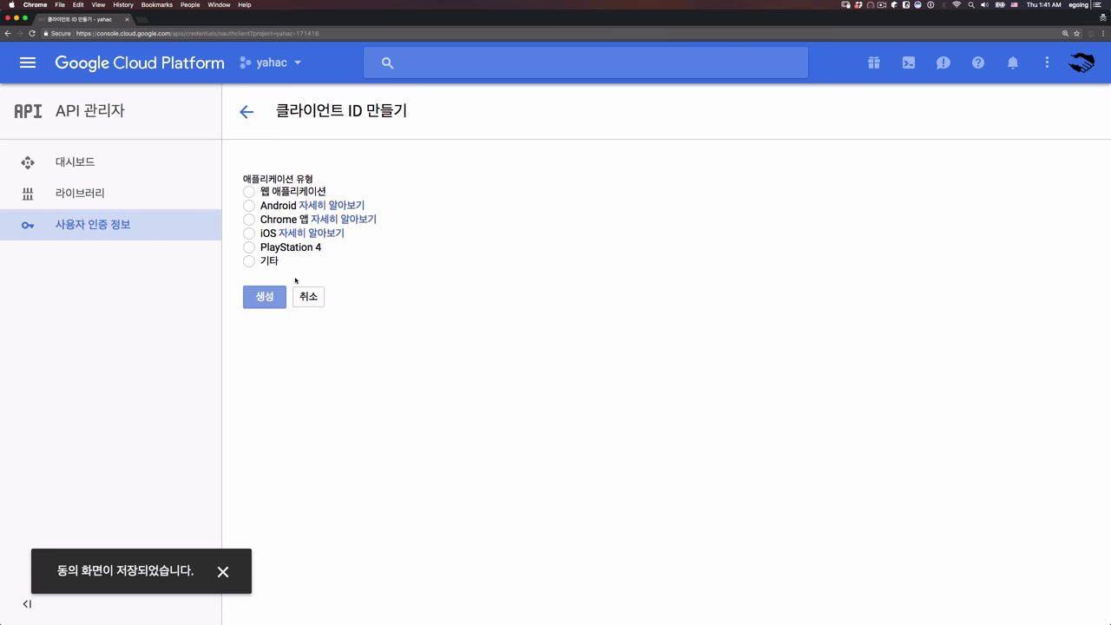
Create the OAuth client ID with the web application type (웹 애플리케이션), keeping the default name
{"action": "left_click", "coordinate": [345, 259]}
{"action": "left_click", "coordinate": [277, 192]}
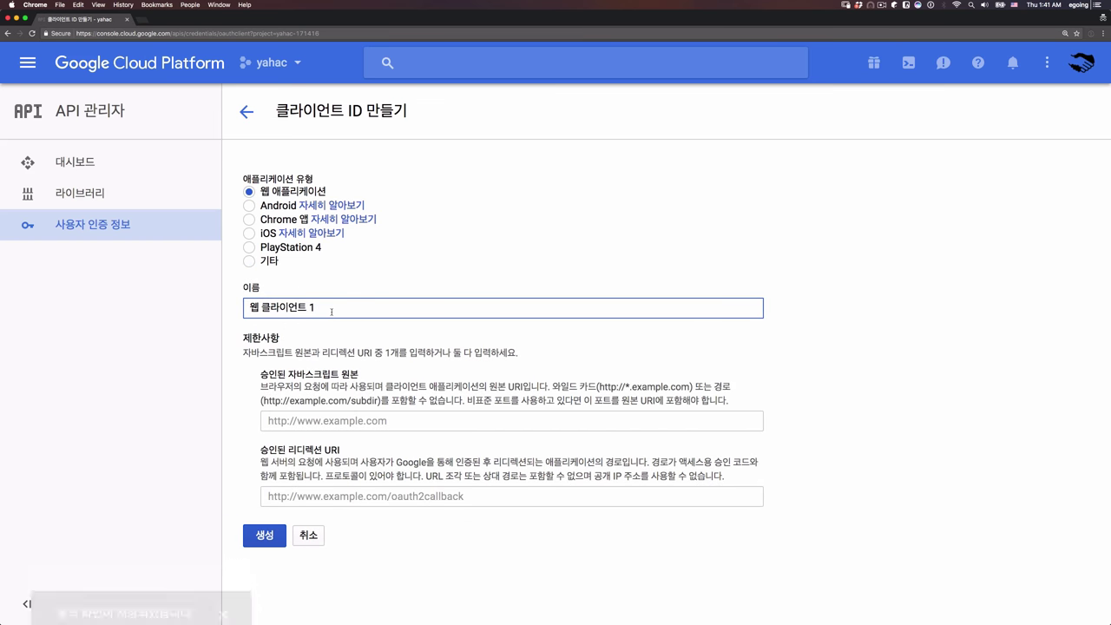
{"action": "left_click", "coordinate": [270, 536]}
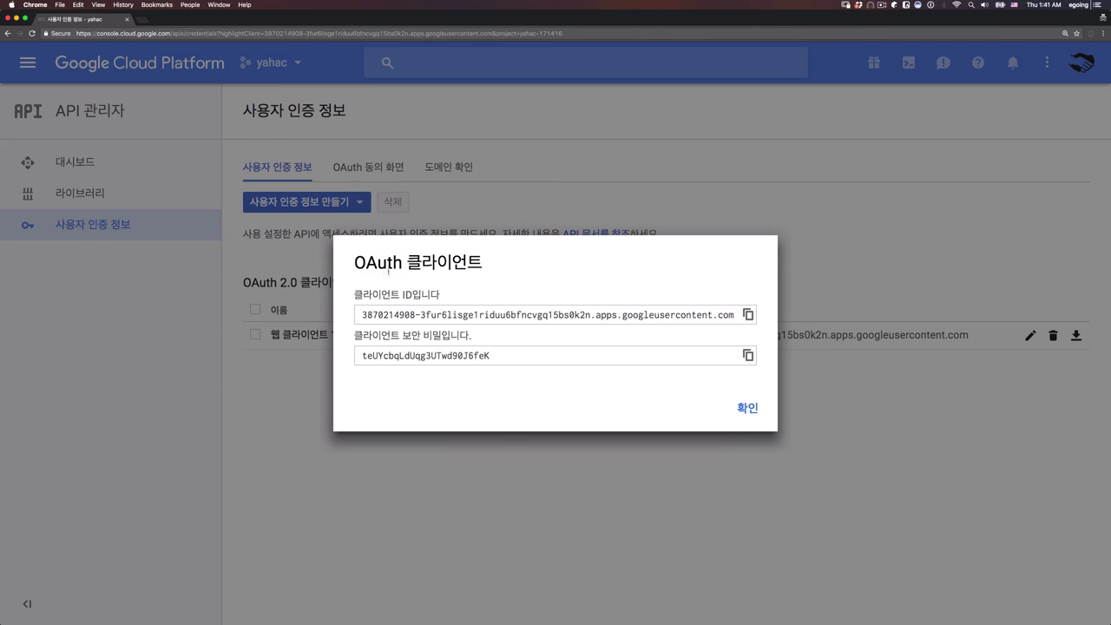
Review the new OAuth client's ID and client secret, and close the dialog
{"action": "left_click", "coordinate": [397, 316]}
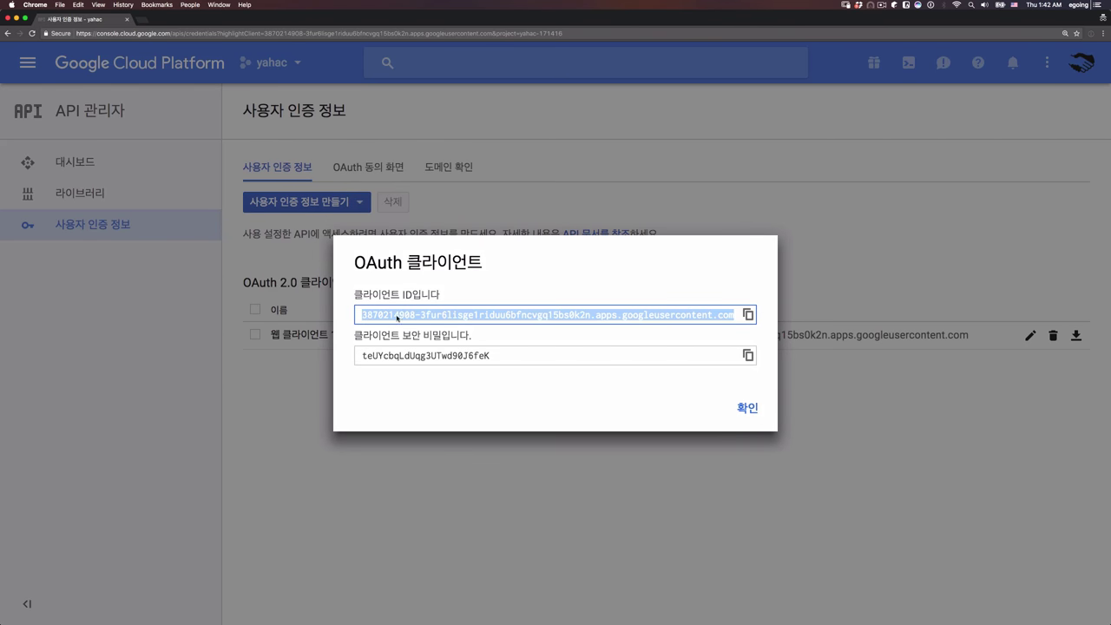
{"action": "left_click", "coordinate": [409, 352]}
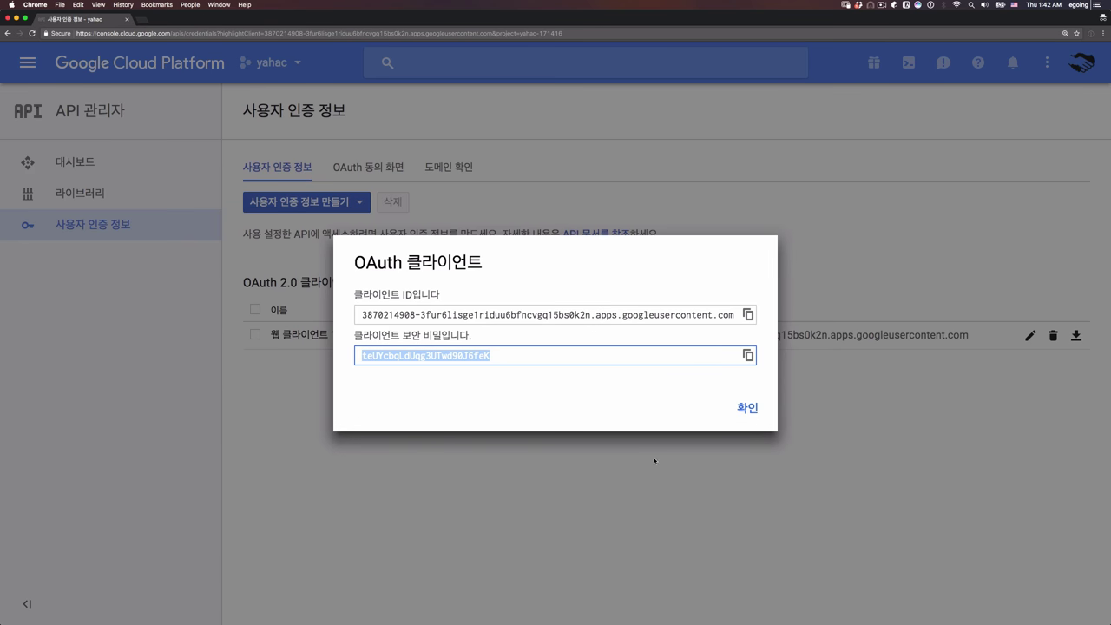
{"action": "left_click", "coordinate": [755, 420]}
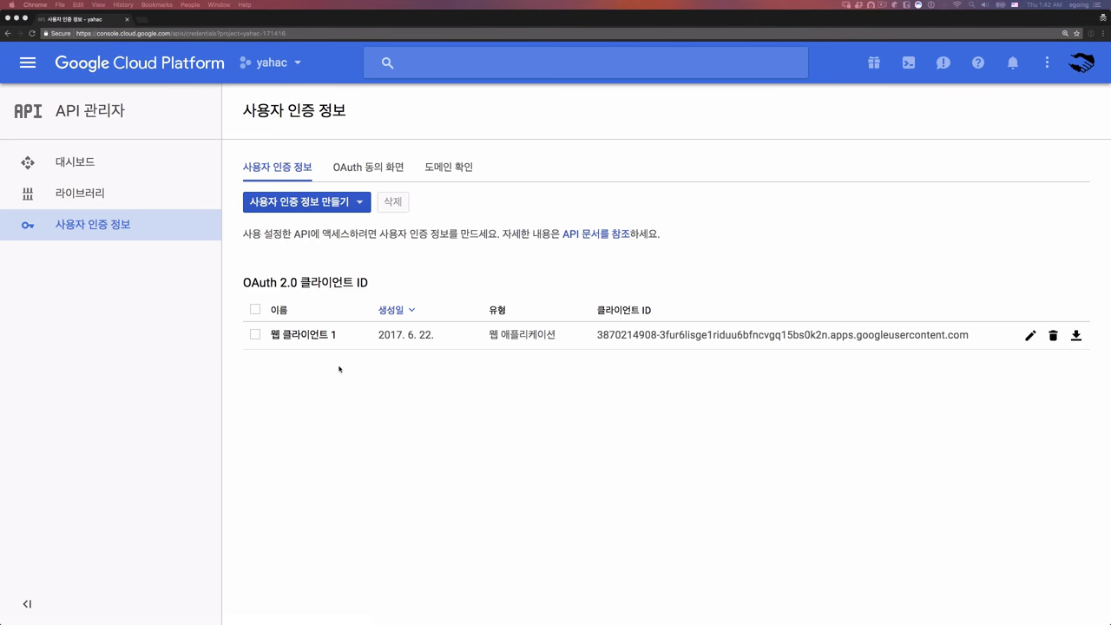
Download the web client's credentials as a JSON file, open it in Atom from the oauth folder and enlarge the editor window
{"action": "left_click", "coordinate": [1076, 337]}
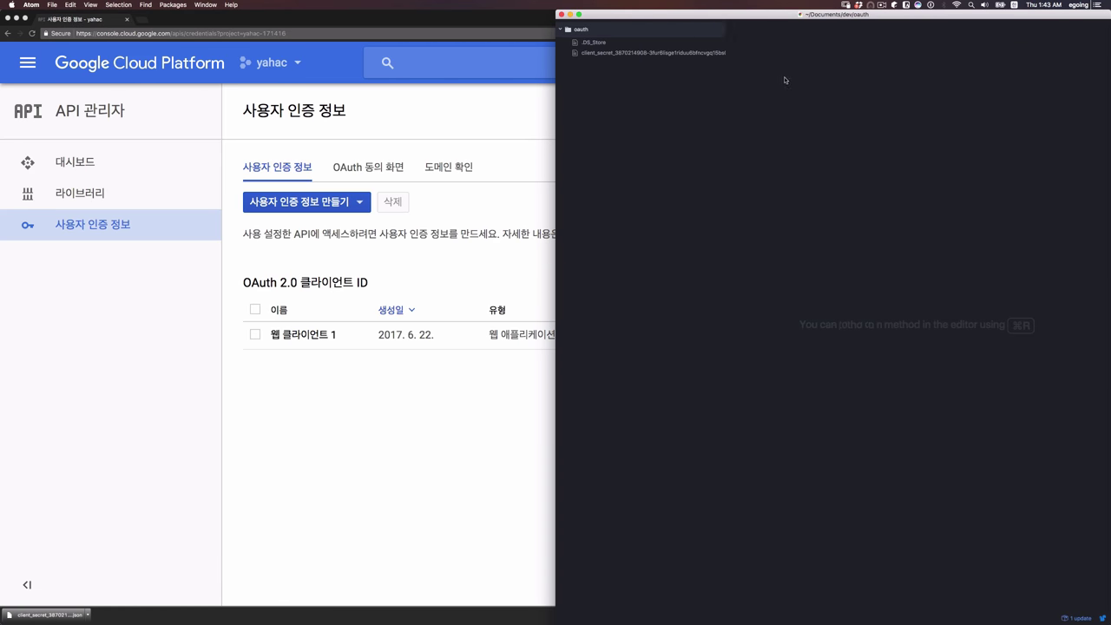
{"action": "left_click", "coordinate": [734, 54]}
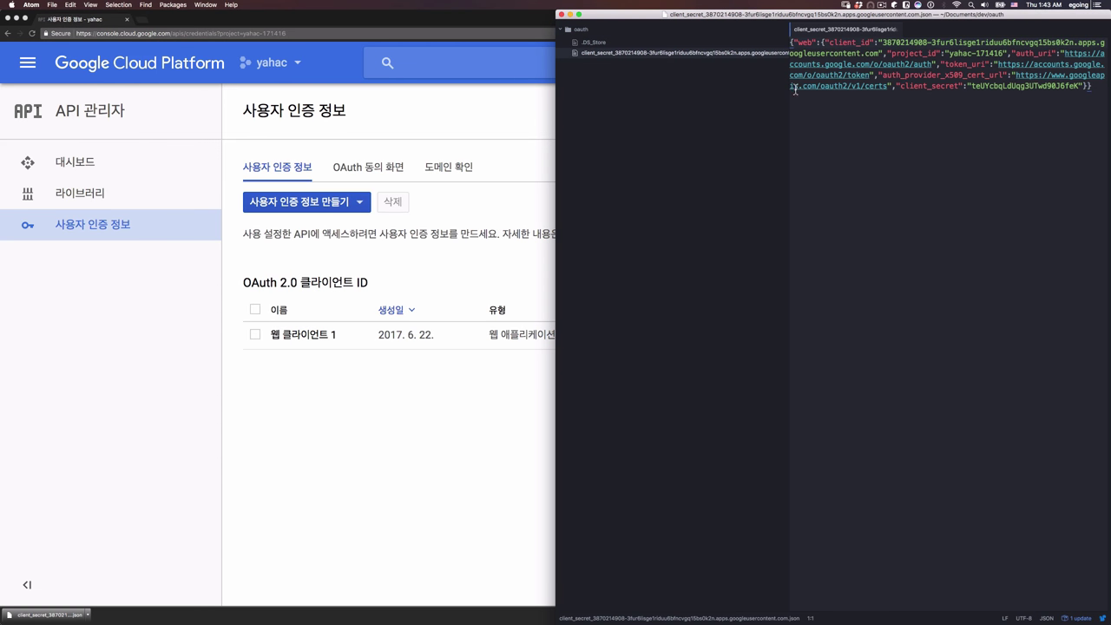
{"action": "left_click_drag", "start_coordinate": [790, 95], "coordinate": [573, 125]}
{"action": "key", "text": "super+alt+f"}
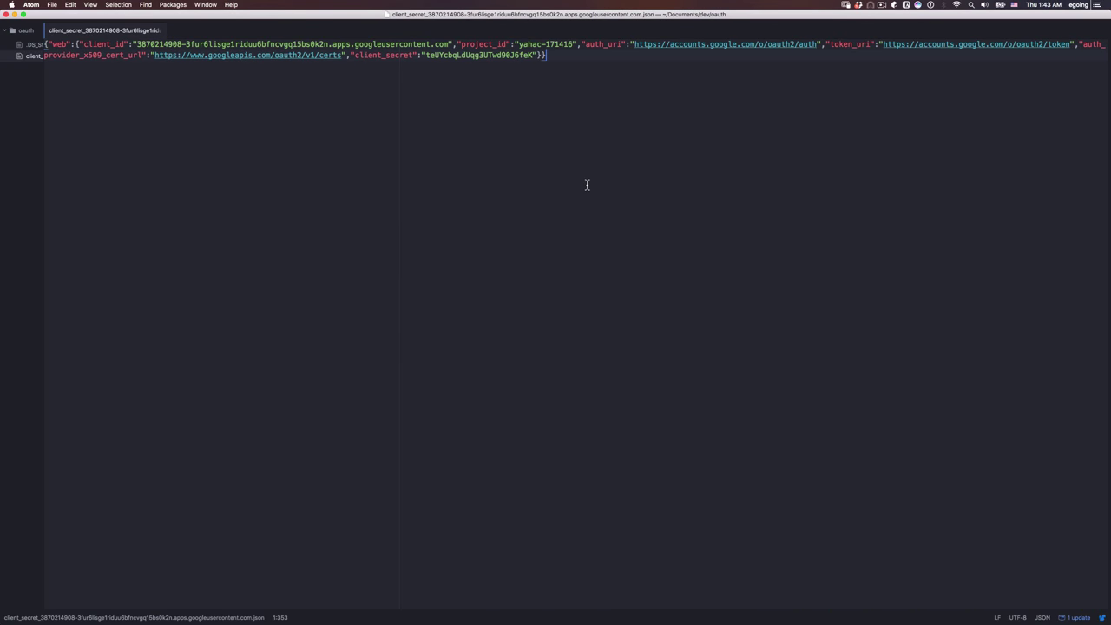
Enlarge the JSON text and examine its client ID, project ID and client secret entries
{"action": "key", "text": "super+equal"}
{"action": "key", "text": "super+equal"}
{"action": "key", "text": "super+equal"}
{"action": "key", "text": "super+equal"}
{"action": "key", "text": "super+equal"}
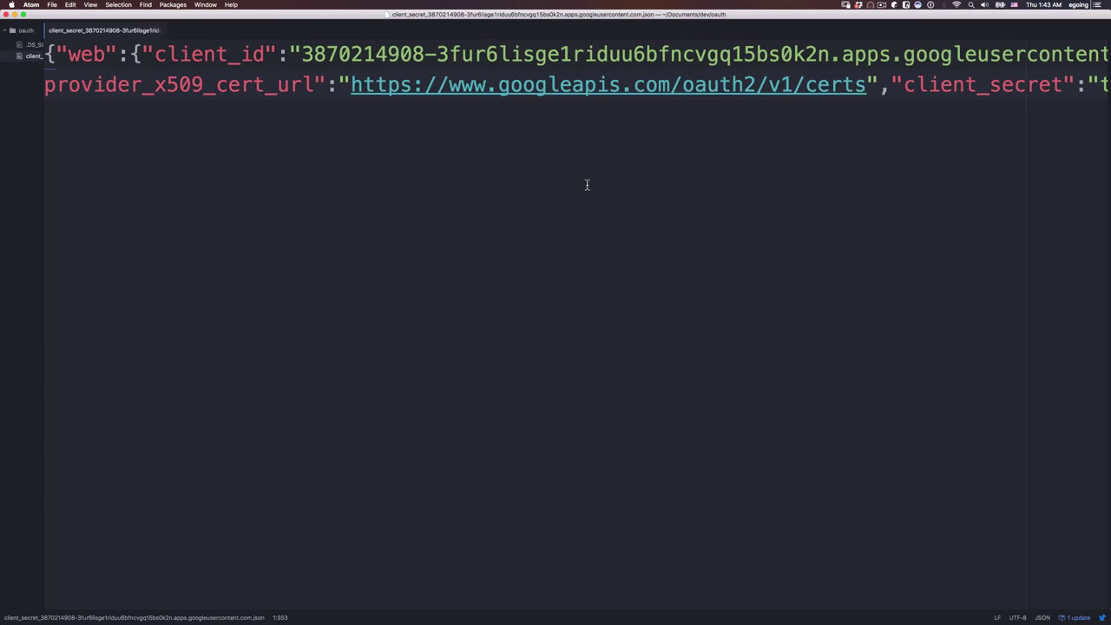
{"action": "type", "text": "="}
{"action": "key", "text": "BackSpace"}
{"action": "scroll", "coordinate": [657, 257], "scroll_direction": "left", "scroll_amount": 2}
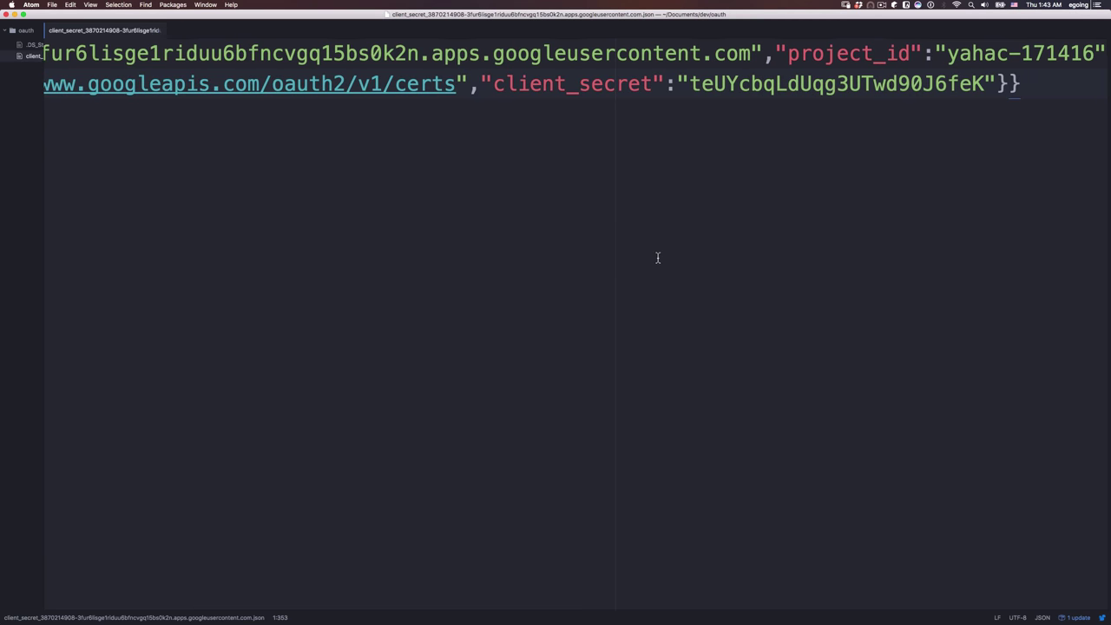
{"action": "scroll", "coordinate": [657, 257], "scroll_direction": "left", "scroll_amount": 10}
{"action": "scroll", "coordinate": [657, 257], "scroll_direction": "right", "scroll_amount": 10}
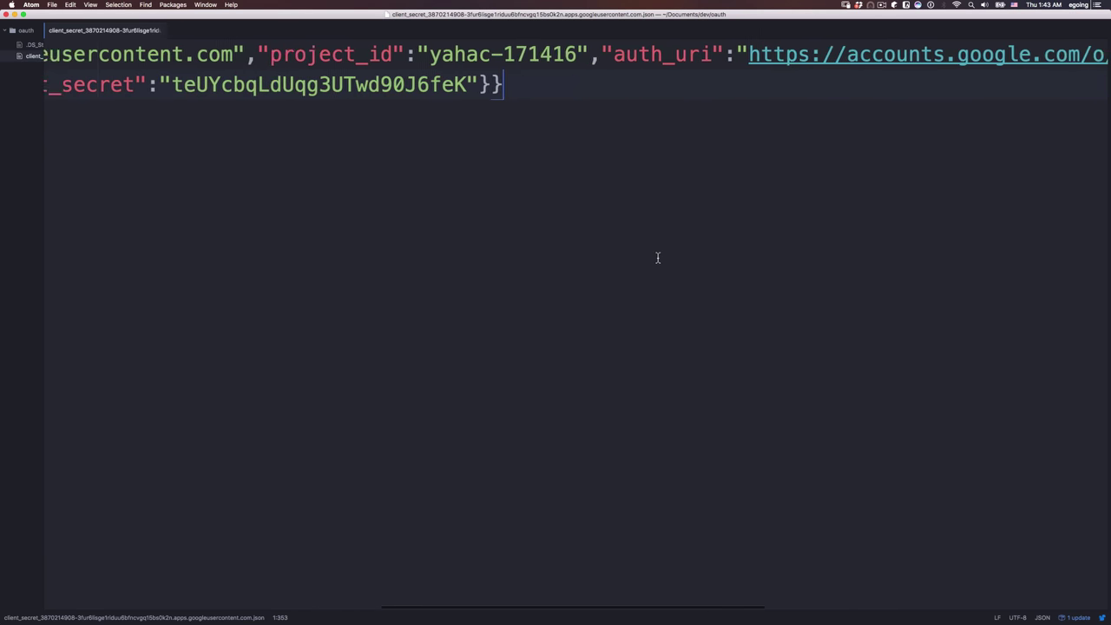
Examine the JSON file's client ID, auth URI, token URI and certificate URL entries
{"action": "scroll", "coordinate": [657, 257], "scroll_direction": "left", "scroll_amount": 5}
{"action": "scroll", "coordinate": [657, 257], "scroll_direction": "left", "scroll_amount": 3}
{"action": "scroll", "coordinate": [657, 257], "scroll_direction": "right", "scroll_amount": 10}
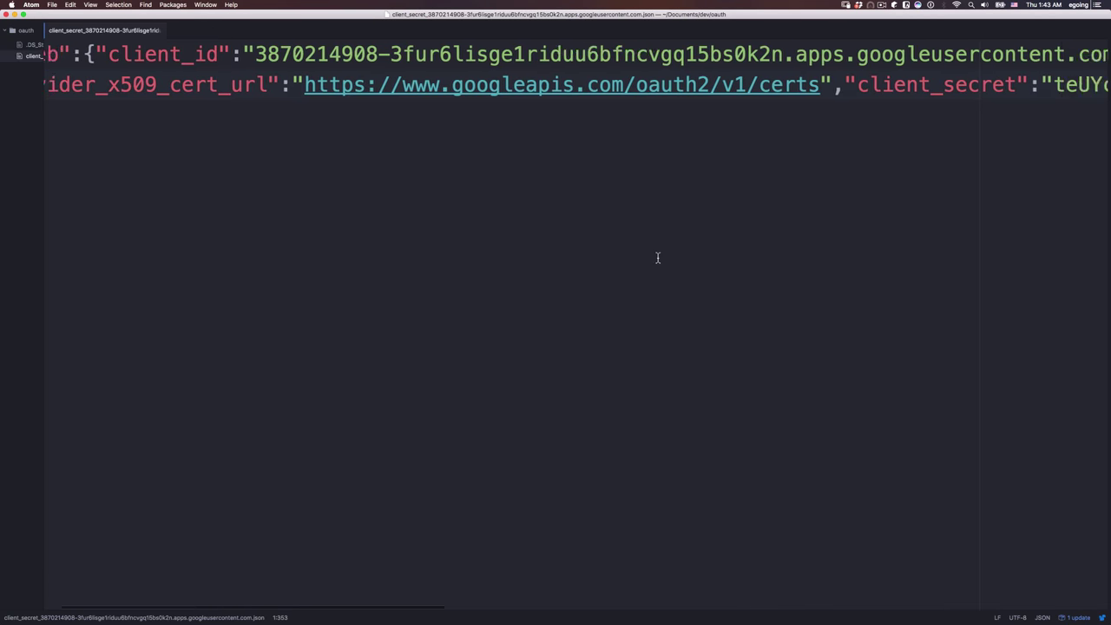
{"action": "scroll", "coordinate": [657, 257], "scroll_direction": "right", "scroll_amount": 10}
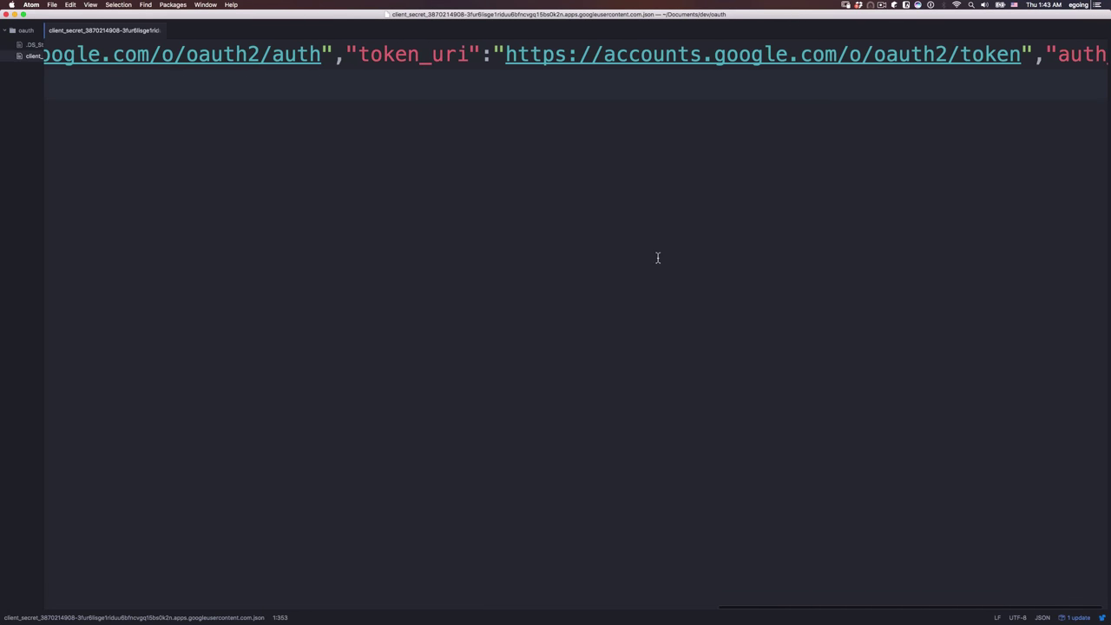
{"action": "scroll", "coordinate": [657, 257], "scroll_direction": "left", "scroll_amount": 6}
{"action": "scroll", "coordinate": [657, 257], "scroll_direction": "left", "scroll_amount": 5}
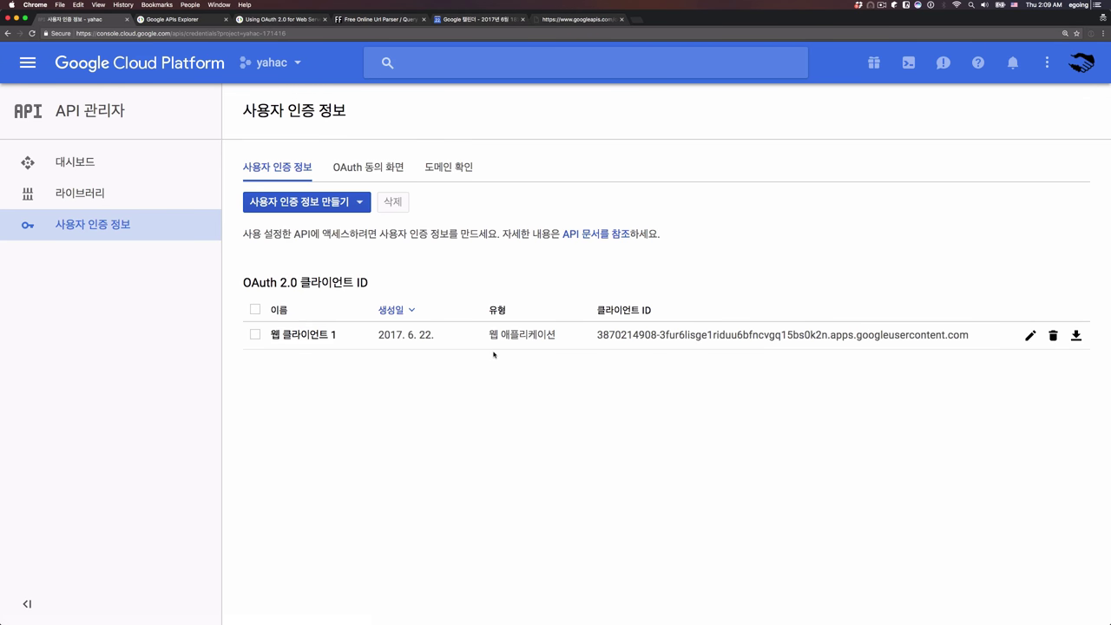
Search the API library for "cal" and enable the Google Calendar API for the yahac project
{"action": "left_click", "coordinate": [101, 198]}
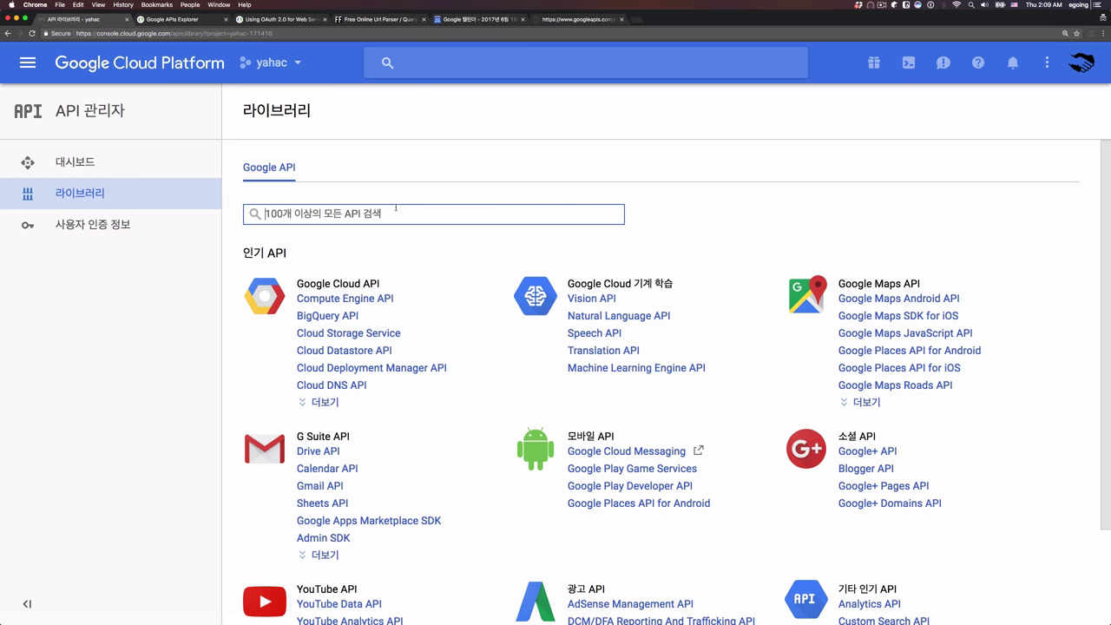
{"action": "type", "text": "cal"}
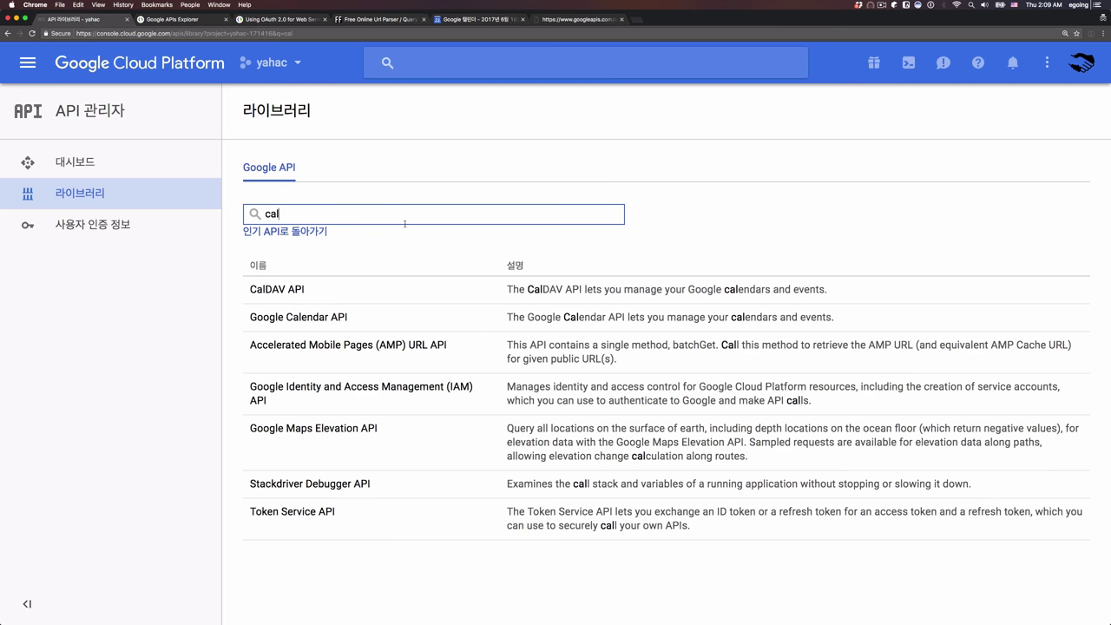
{"action": "left_click", "coordinate": [321, 321]}
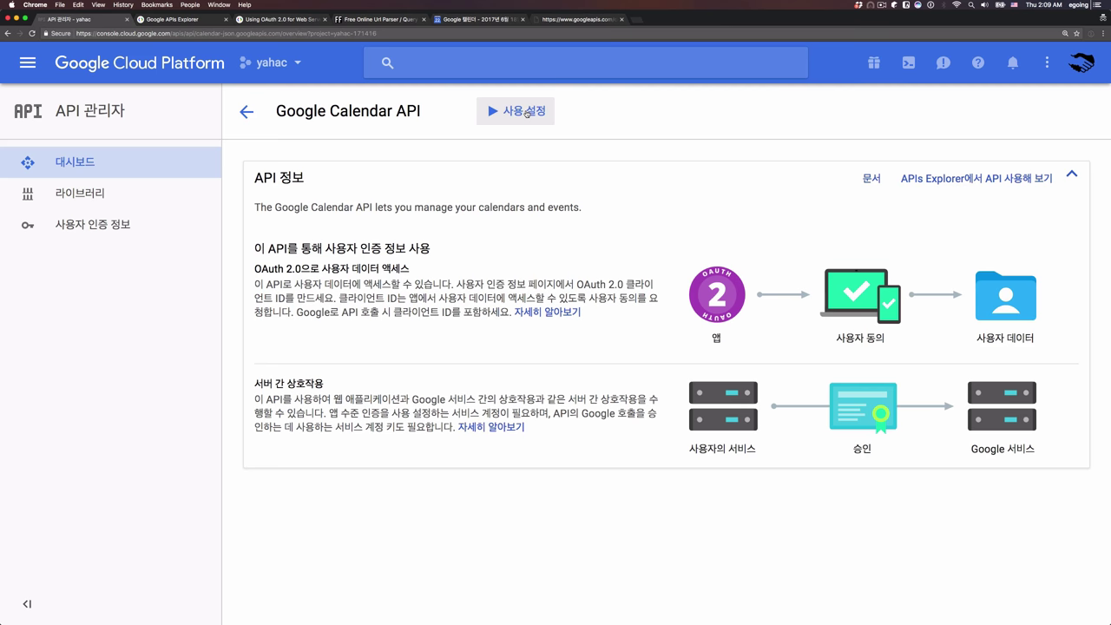
{"action": "left_click", "coordinate": [525, 113]}
{"action": "left_click", "coordinate": [515, 116]}
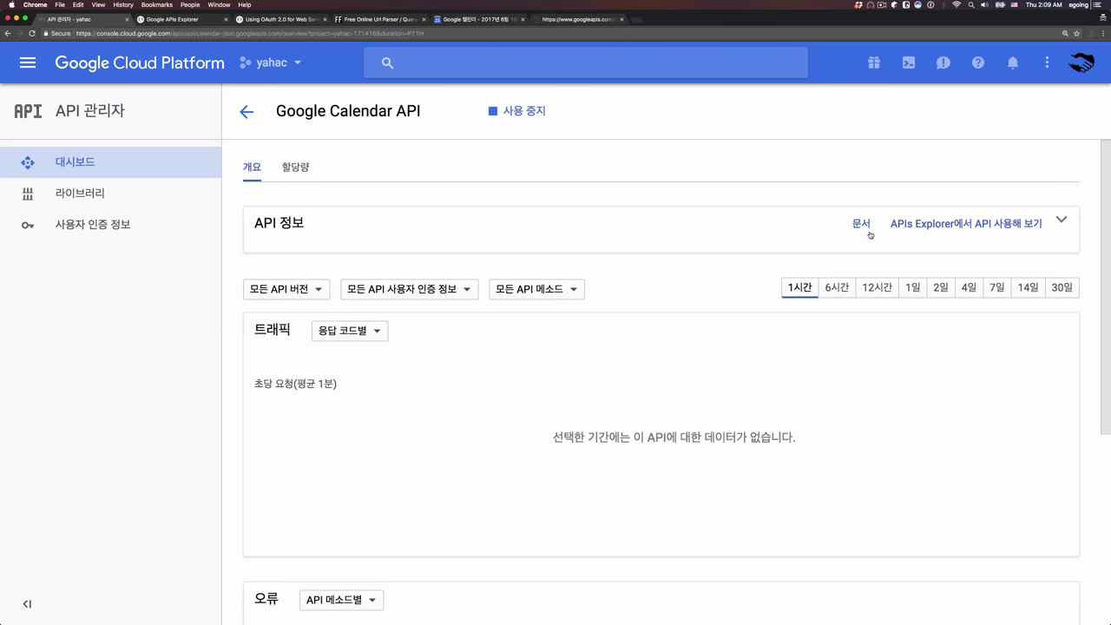
Open the Google Calendar API in APIs Explorer and browse its list of methods
{"action": "left_click", "coordinate": [948, 224]}
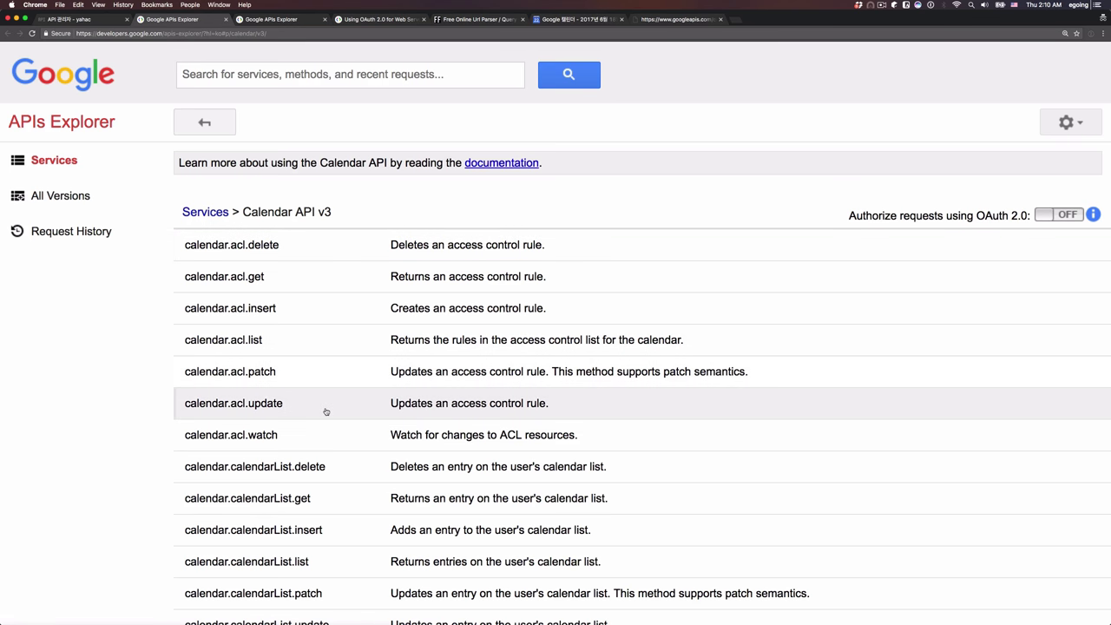
{"action": "scroll", "coordinate": [326, 411], "scroll_direction": "down", "scroll_amount": 5}
{"action": "scroll", "coordinate": [296, 226], "scroll_direction": "up", "scroll_amount": 2}
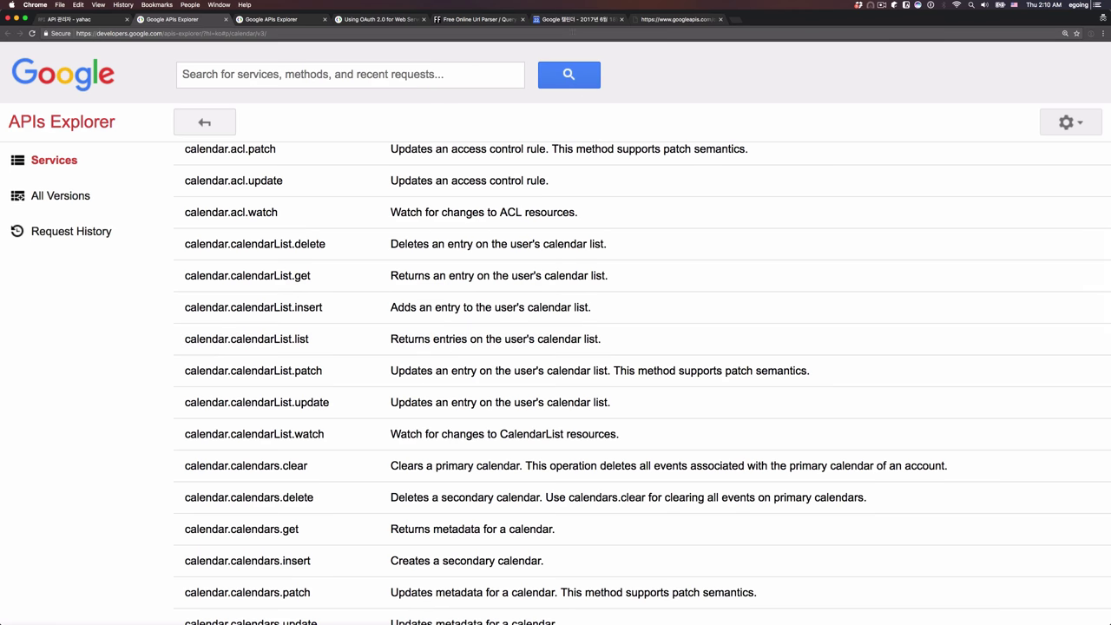
Look at the Google Calendar week view and the earlier calendarList.list result, and return to the Calendar API v3 method list
{"action": "left_click", "coordinate": [587, 21]}
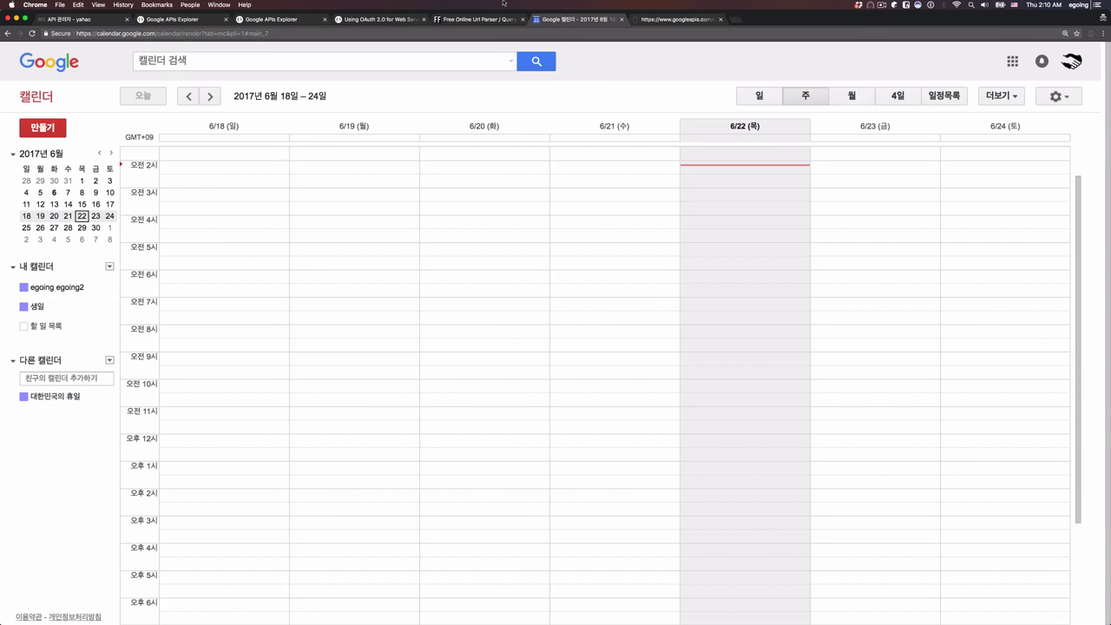
{"action": "left_click", "coordinate": [174, 20]}
{"action": "left_click", "coordinate": [267, 18]}
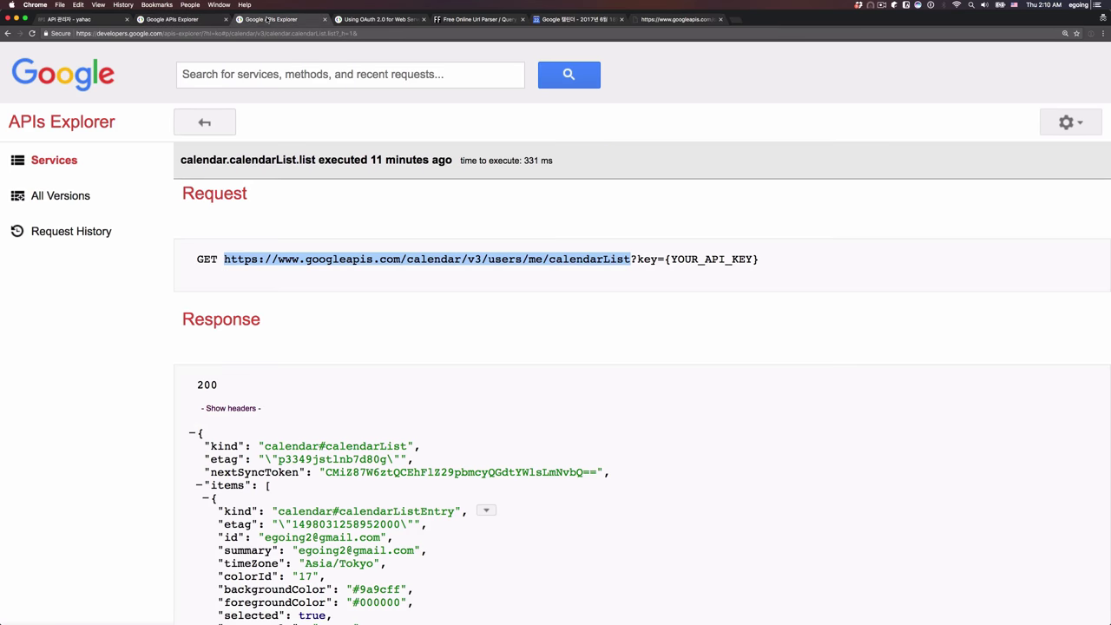
{"action": "left_click", "coordinate": [198, 19]}
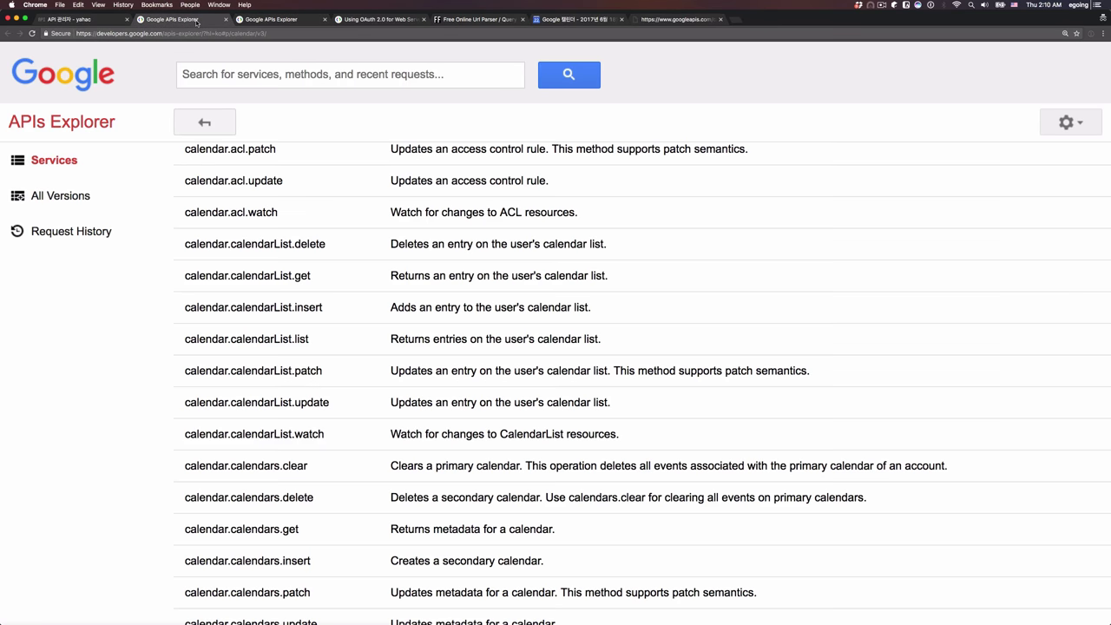
Open the calendar.calendarList.list method, review its optional parameters and bring up its OAuth 2.0 scope selection
{"action": "left_click", "coordinate": [278, 340]}
{"action": "scroll", "coordinate": [280, 342], "scroll_direction": "down", "scroll_amount": 3}
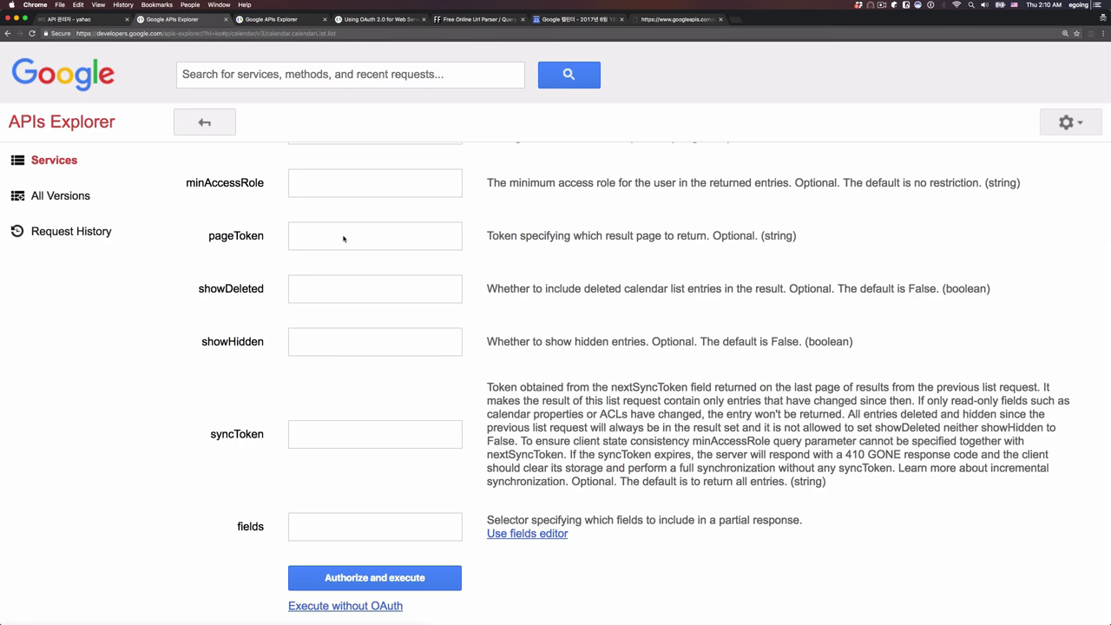
{"action": "scroll", "coordinate": [343, 239], "scroll_direction": "up", "scroll_amount": 3}
{"action": "scroll", "coordinate": [342, 251], "scroll_direction": "down", "scroll_amount": 3}
{"action": "left_click", "coordinate": [374, 576]}
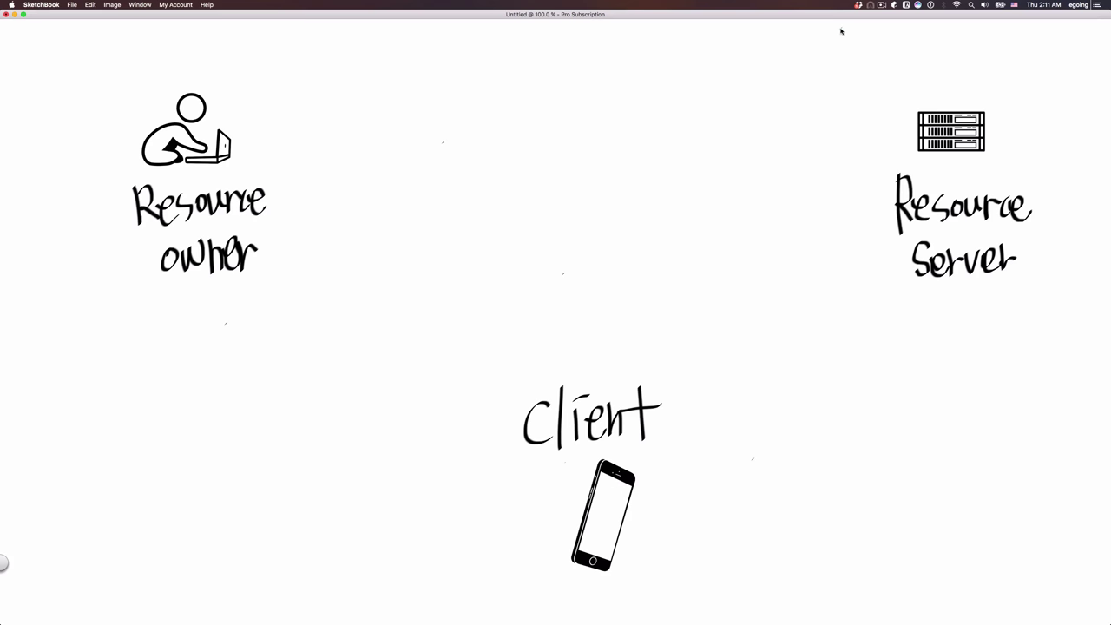
Switch to SketchBook, circle "Client" in blue and handwrite "google" below the Resource Server label
{"action": "mouse_move", "coordinate": [638, 456]}
{"action": "left_mouse_down"}
{"action": "mouse_move", "coordinate": [515, 466]}
{"action": "mouse_move", "coordinate": [654, 454]}
{"action": "mouse_move", "coordinate": [638, 478]}
{"action": "left_mouse_up"}
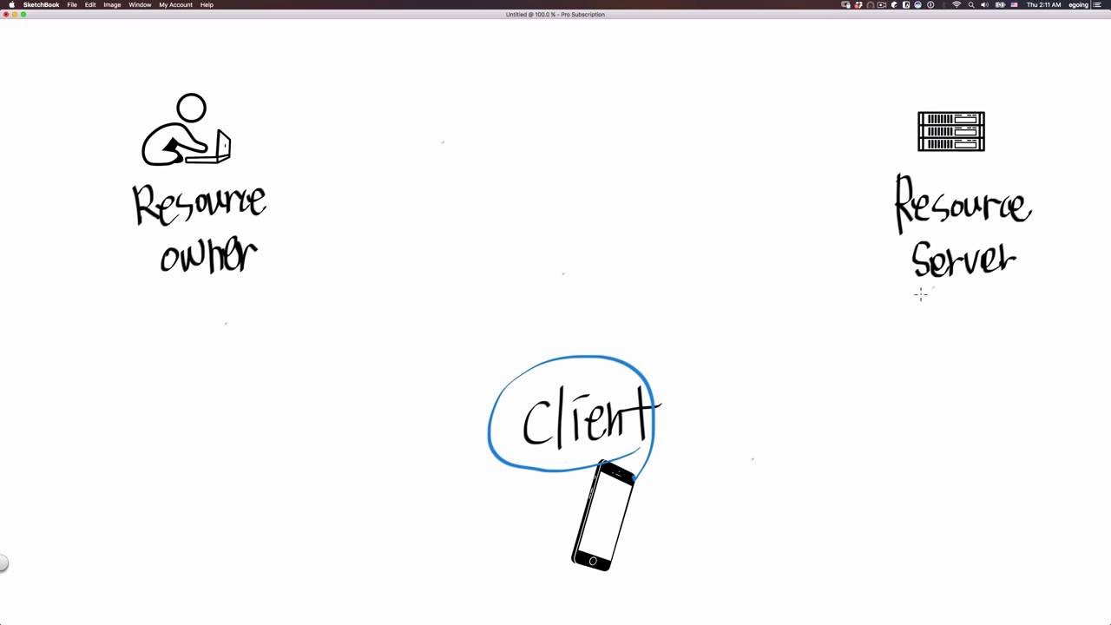
{"action": "left_click_drag", "start_coordinate": [903, 302], "coordinate": [875, 360]}
{"action": "mouse_move", "coordinate": [914, 304]}
{"action": "left_mouse_down"}
{"action": "mouse_move", "coordinate": [922, 314]}
{"action": "mouse_move", "coordinate": [957, 304]}
{"action": "mouse_move", "coordinate": [929, 382]}
{"action": "left_mouse_up"}
{"action": "mouse_move", "coordinate": [972, 328]}
{"action": "left_mouse_down"}
{"action": "mouse_move", "coordinate": [980, 290]}
{"action": "mouse_move", "coordinate": [1014, 321]}
{"action": "left_mouse_up"}
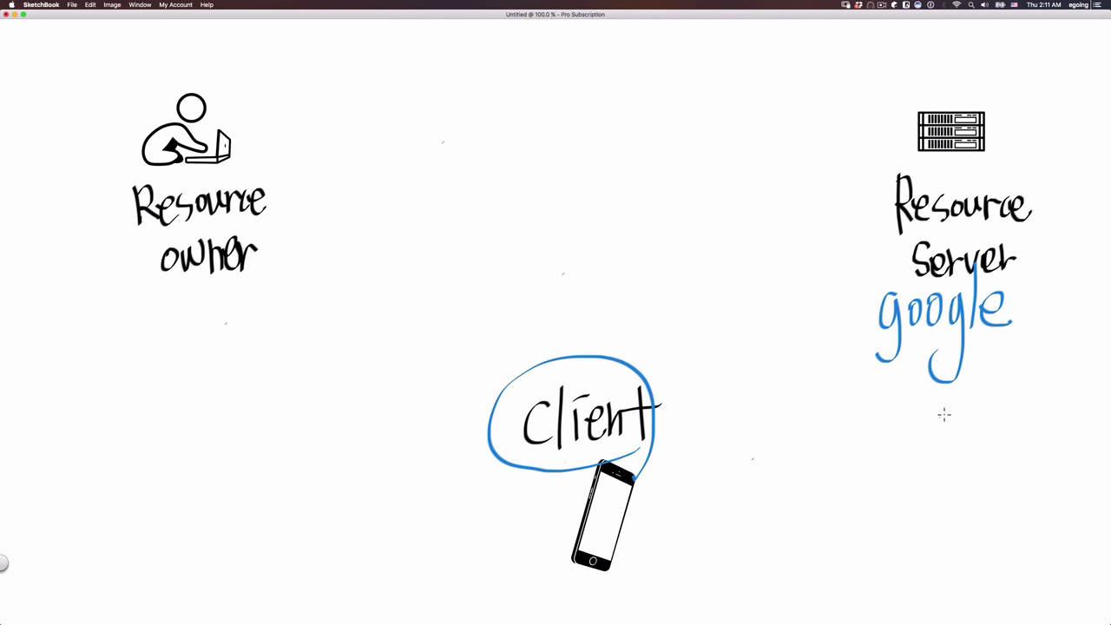
Handwrite "calendar." in blue below "google"
{"action": "left_click_drag", "start_coordinate": [937, 415], "coordinate": [908, 452]}
{"action": "left_click_drag", "start_coordinate": [951, 420], "coordinate": [955, 444]}
{"action": "mouse_move", "coordinate": [971, 371]}
{"action": "left_mouse_down"}
{"action": "mouse_move", "coordinate": [958, 462]}
{"action": "mouse_move", "coordinate": [981, 410]}
{"action": "left_mouse_up"}
{"action": "left_click_drag", "start_coordinate": [972, 442], "coordinate": [999, 426]}
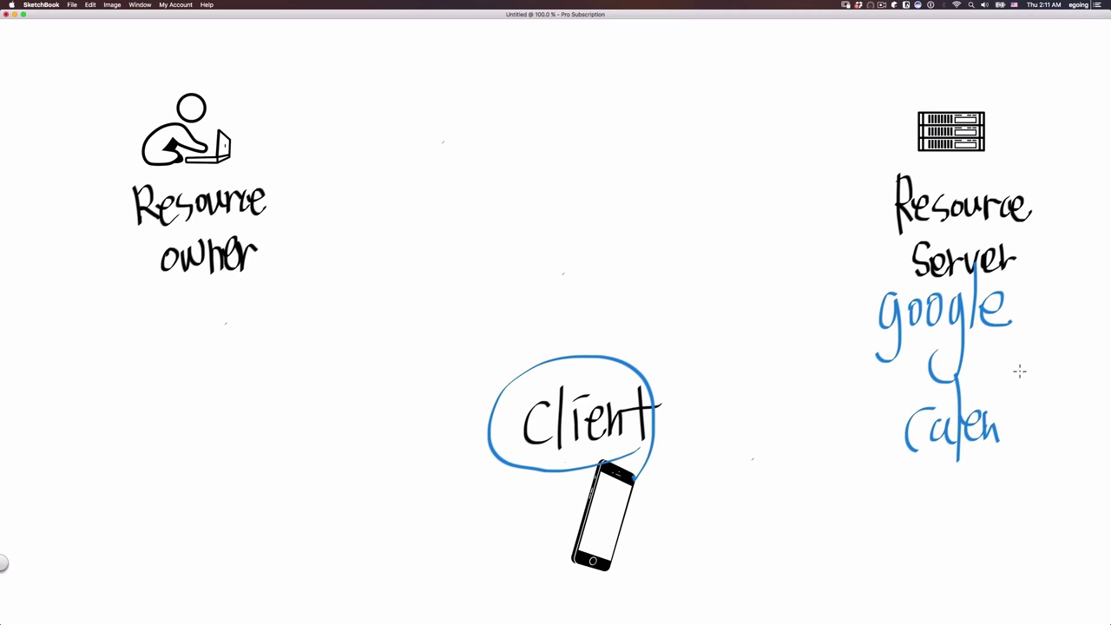
{"action": "left_click_drag", "start_coordinate": [1019, 364], "coordinate": [1017, 438]}
{"action": "left_click_drag", "start_coordinate": [1014, 420], "coordinate": [1033, 434]}
{"action": "mouse_move", "coordinate": [1035, 444]}
{"action": "left_mouse_down"}
{"action": "mouse_move", "coordinate": [1048, 403]}
{"action": "mouse_move", "coordinate": [1068, 425]}
{"action": "left_mouse_up"}
{"action": "left_click", "coordinate": [1080, 442]}
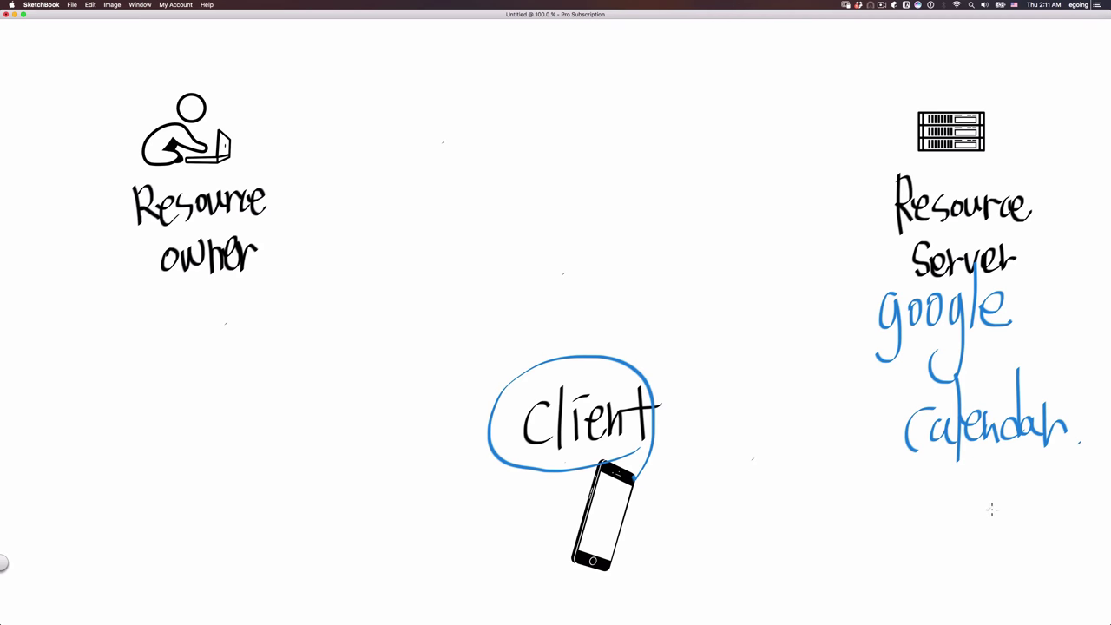
Handwrite "List" below "calendar.", circle it and connect Client to it with an arrow
{"action": "mouse_move", "coordinate": [979, 470]}
{"action": "left_mouse_down"}
{"action": "mouse_move", "coordinate": [977, 493]}
{"action": "mouse_move", "coordinate": [1000, 537]}
{"action": "left_mouse_up"}
{"action": "left_click_drag", "start_coordinate": [1024, 497], "coordinate": [1009, 540]}
{"action": "mouse_move", "coordinate": [1019, 507]}
{"action": "left_mouse_down"}
{"action": "mouse_move", "coordinate": [1064, 500]}
{"action": "mouse_move", "coordinate": [1035, 552]}
{"action": "left_mouse_up"}
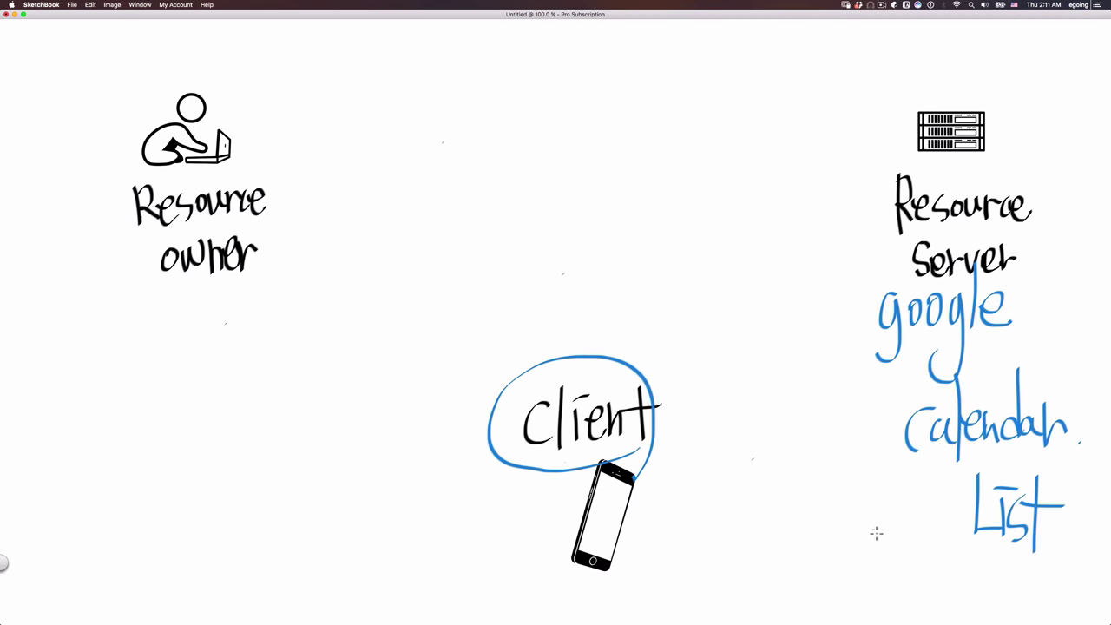
{"action": "mouse_move", "coordinate": [1046, 552]}
{"action": "left_mouse_down"}
{"action": "mouse_move", "coordinate": [962, 529]}
{"action": "mouse_move", "coordinate": [1057, 505]}
{"action": "mouse_move", "coordinate": [985, 566]}
{"action": "mouse_move", "coordinate": [1049, 492]}
{"action": "mouse_move", "coordinate": [1041, 547]}
{"action": "left_mouse_up"}
{"action": "mouse_move", "coordinate": [687, 406]}
{"action": "left_mouse_down"}
{"action": "mouse_move", "coordinate": [848, 533]}
{"action": "mouse_move", "coordinate": [930, 539]}
{"action": "mouse_move", "coordinate": [894, 579]}
{"action": "left_mouse_up"}
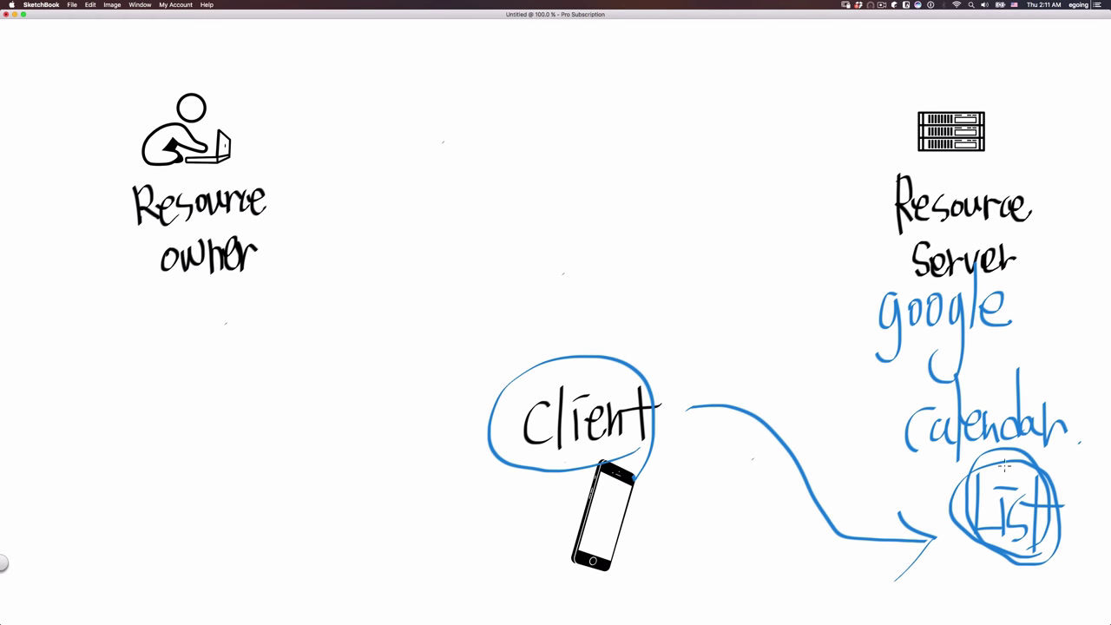
{"action": "mouse_move", "coordinate": [1030, 469]}
{"action": "left_mouse_down"}
{"action": "mouse_move", "coordinate": [1046, 559]}
{"action": "mouse_move", "coordinate": [1061, 486]}
{"action": "left_mouse_up"}
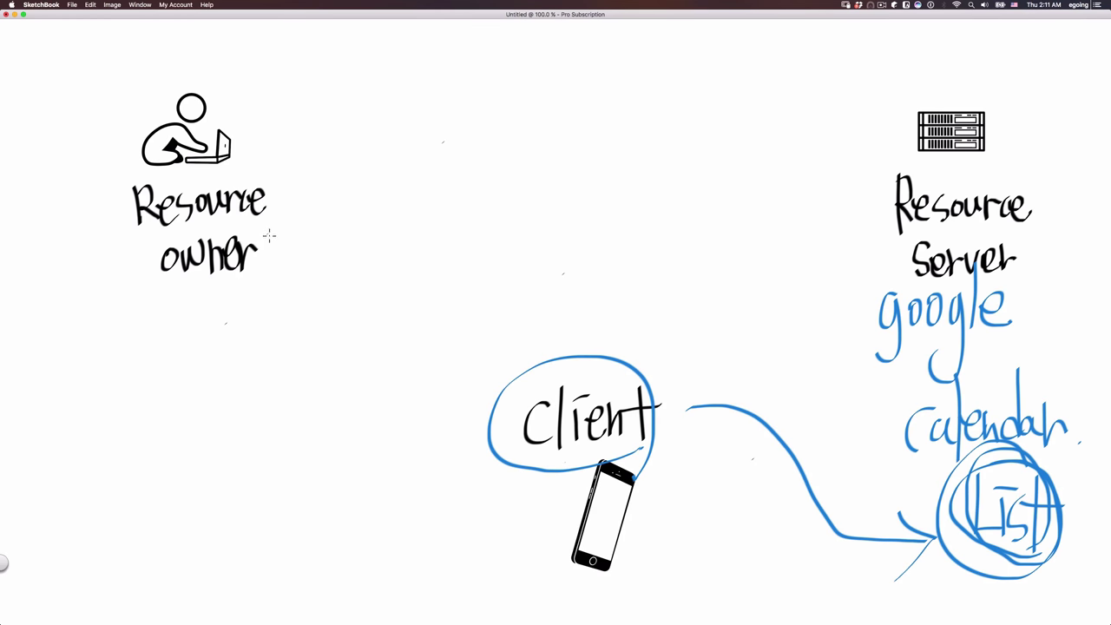
Circle the resource owner figure, "google", "calendar", "List" and "Client" in blue
{"action": "mouse_move", "coordinate": [275, 243]}
{"action": "left_mouse_down"}
{"action": "mouse_move", "coordinate": [185, 317]}
{"action": "mouse_move", "coordinate": [89, 198]}
{"action": "mouse_move", "coordinate": [154, 72]}
{"action": "mouse_move", "coordinate": [255, 148]}
{"action": "mouse_move", "coordinate": [269, 269]}
{"action": "left_mouse_up"}
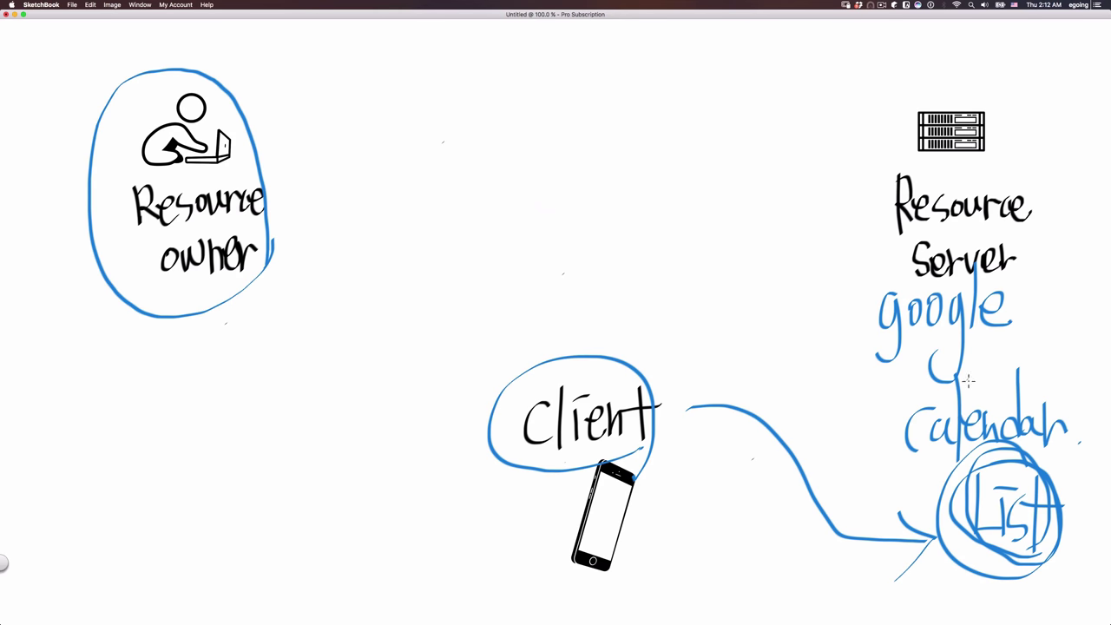
{"action": "mouse_move", "coordinate": [990, 345]}
{"action": "left_mouse_down"}
{"action": "mouse_move", "coordinate": [858, 317]}
{"action": "mouse_move", "coordinate": [1014, 271]}
{"action": "mouse_move", "coordinate": [976, 363]}
{"action": "left_mouse_up"}
{"action": "mouse_move", "coordinate": [1017, 464]}
{"action": "left_mouse_down"}
{"action": "mouse_move", "coordinate": [950, 477]}
{"action": "mouse_move", "coordinate": [1064, 387]}
{"action": "mouse_move", "coordinate": [1042, 467]}
{"action": "left_mouse_up"}
{"action": "mouse_move", "coordinate": [1050, 524]}
{"action": "left_mouse_down"}
{"action": "mouse_move", "coordinate": [977, 566]}
{"action": "mouse_move", "coordinate": [1042, 479]}
{"action": "mouse_move", "coordinate": [1027, 573]}
{"action": "mouse_move", "coordinate": [988, 580]}
{"action": "mouse_move", "coordinate": [944, 531]}
{"action": "mouse_move", "coordinate": [1012, 465]}
{"action": "mouse_move", "coordinate": [1031, 491]}
{"action": "left_mouse_up"}
{"action": "mouse_move", "coordinate": [618, 429]}
{"action": "left_mouse_down"}
{"action": "mouse_move", "coordinate": [496, 421]}
{"action": "mouse_move", "coordinate": [594, 430]}
{"action": "left_mouse_up"}
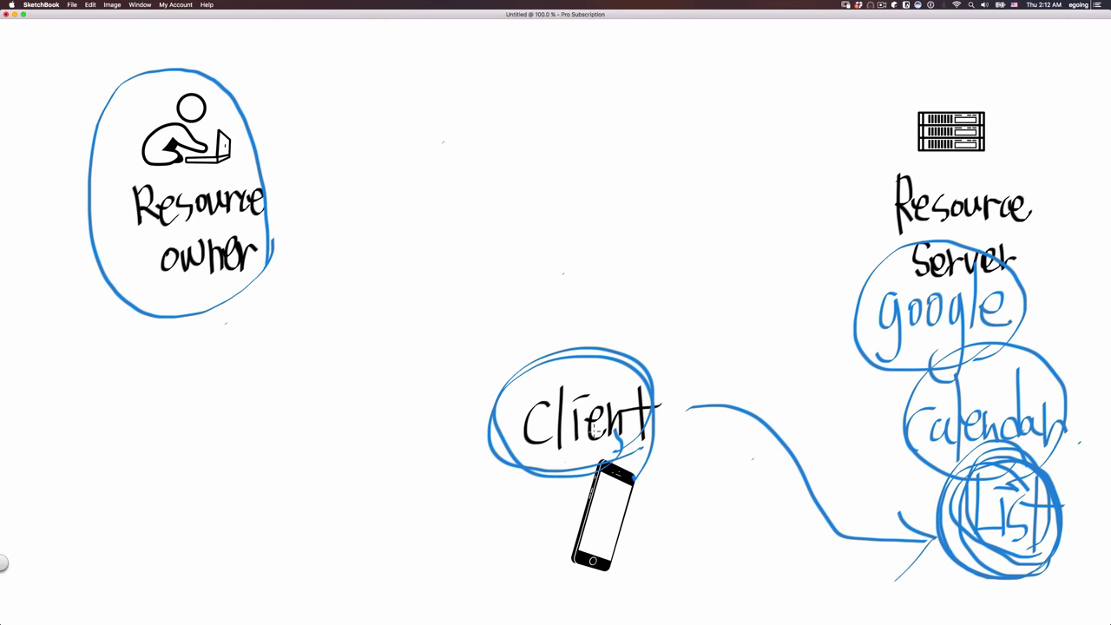
Add more blue circles around the resource owner, "List" and "google", and retrace the start of the arrow from Client
{"action": "mouse_move", "coordinate": [292, 256]}
{"action": "left_mouse_down"}
{"action": "mouse_move", "coordinate": [239, 287]}
{"action": "mouse_move", "coordinate": [78, 182]}
{"action": "mouse_move", "coordinate": [267, 122]}
{"action": "mouse_move", "coordinate": [163, 331]}
{"action": "left_mouse_up"}
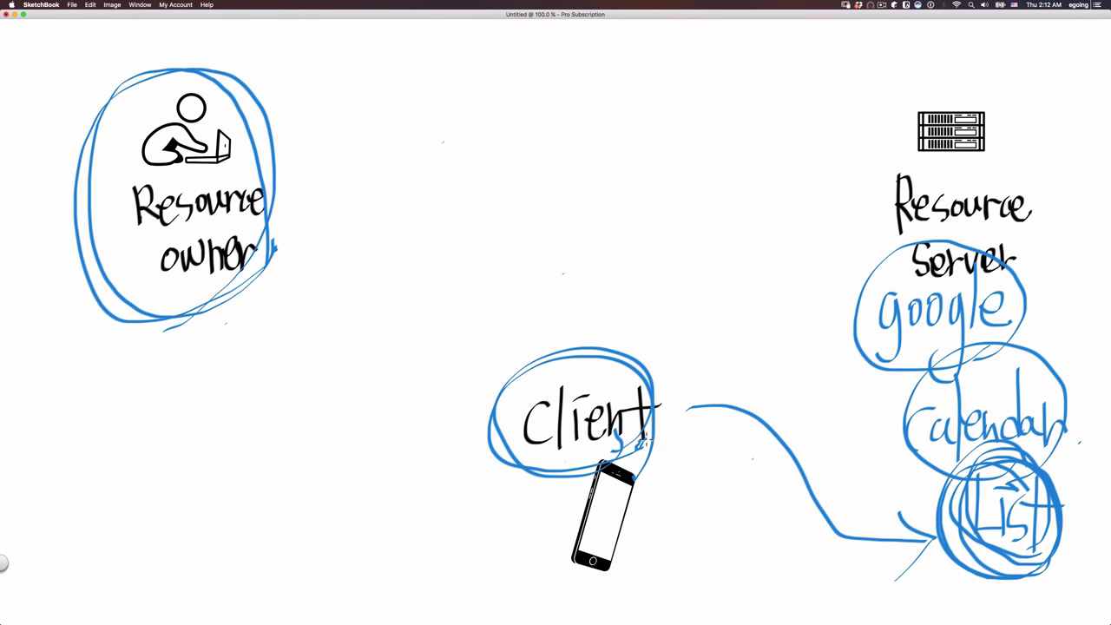
{"action": "mouse_move", "coordinate": [644, 439]}
{"action": "left_mouse_down"}
{"action": "mouse_move", "coordinate": [651, 422]}
{"action": "mouse_move", "coordinate": [752, 428]}
{"action": "left_mouse_up"}
{"action": "mouse_move", "coordinate": [960, 560]}
{"action": "left_mouse_down"}
{"action": "mouse_move", "coordinate": [1047, 539]}
{"action": "mouse_move", "coordinate": [1031, 467]}
{"action": "mouse_move", "coordinate": [946, 547]}
{"action": "mouse_move", "coordinate": [1056, 524]}
{"action": "mouse_move", "coordinate": [996, 592]}
{"action": "left_mouse_up"}
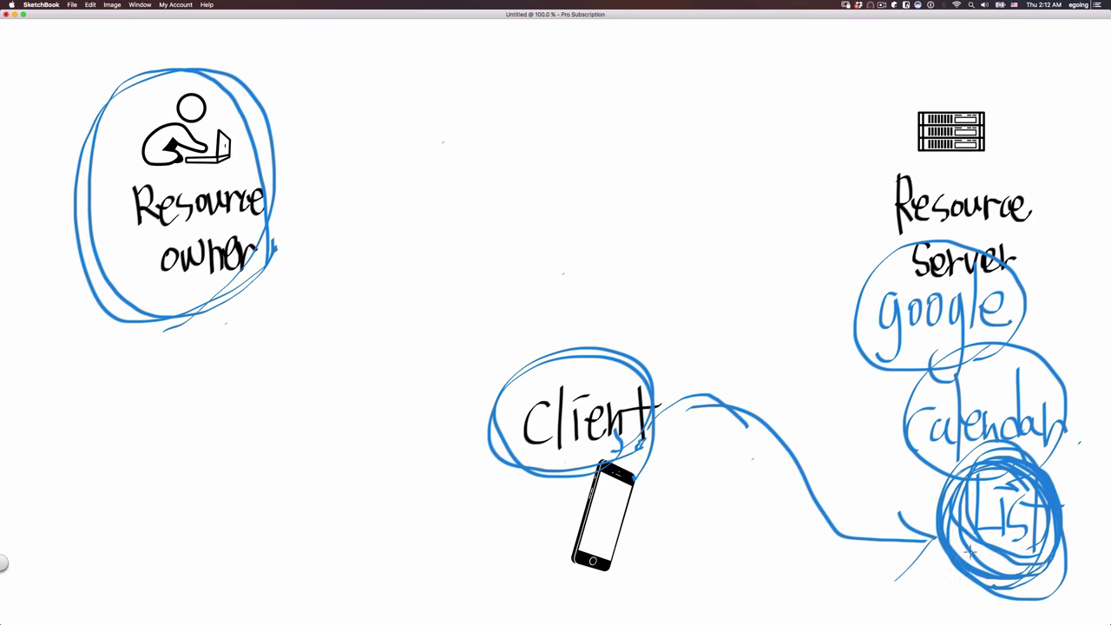
{"action": "mouse_move", "coordinate": [950, 378]}
{"action": "left_mouse_down"}
{"action": "mouse_move", "coordinate": [1018, 291]}
{"action": "mouse_move", "coordinate": [933, 401]}
{"action": "left_mouse_up"}
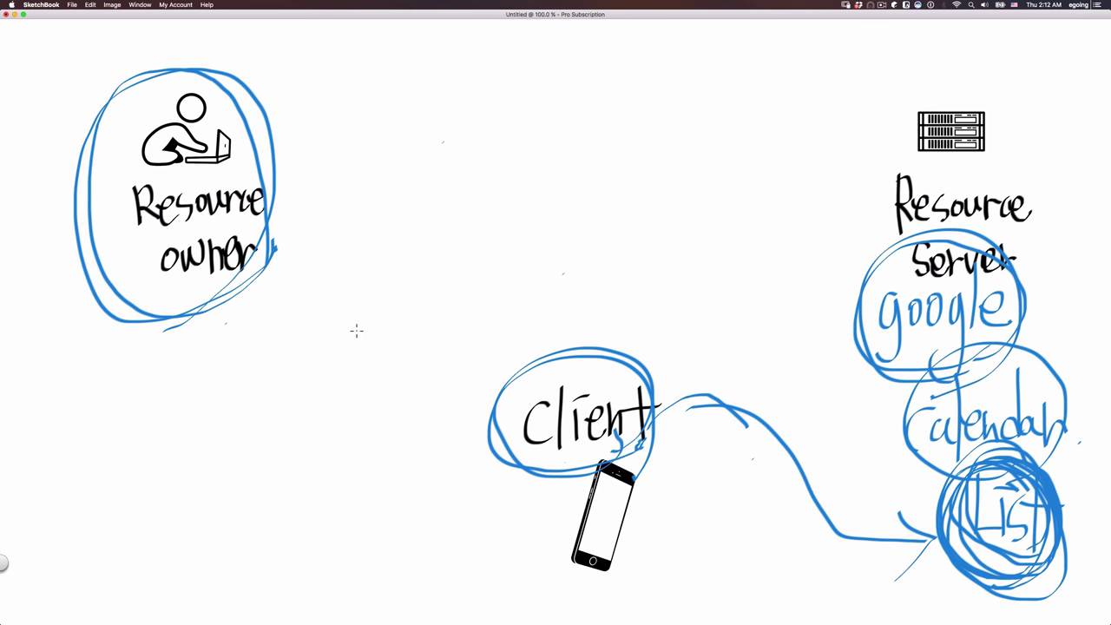
{"action": "mouse_move", "coordinate": [279, 246]}
{"action": "left_mouse_down"}
{"action": "mouse_move", "coordinate": [120, 306]}
{"action": "mouse_move", "coordinate": [262, 158]}
{"action": "mouse_move", "coordinate": [97, 228]}
{"action": "mouse_move", "coordinate": [274, 226]}
{"action": "mouse_move", "coordinate": [139, 330]}
{"action": "left_mouse_up"}
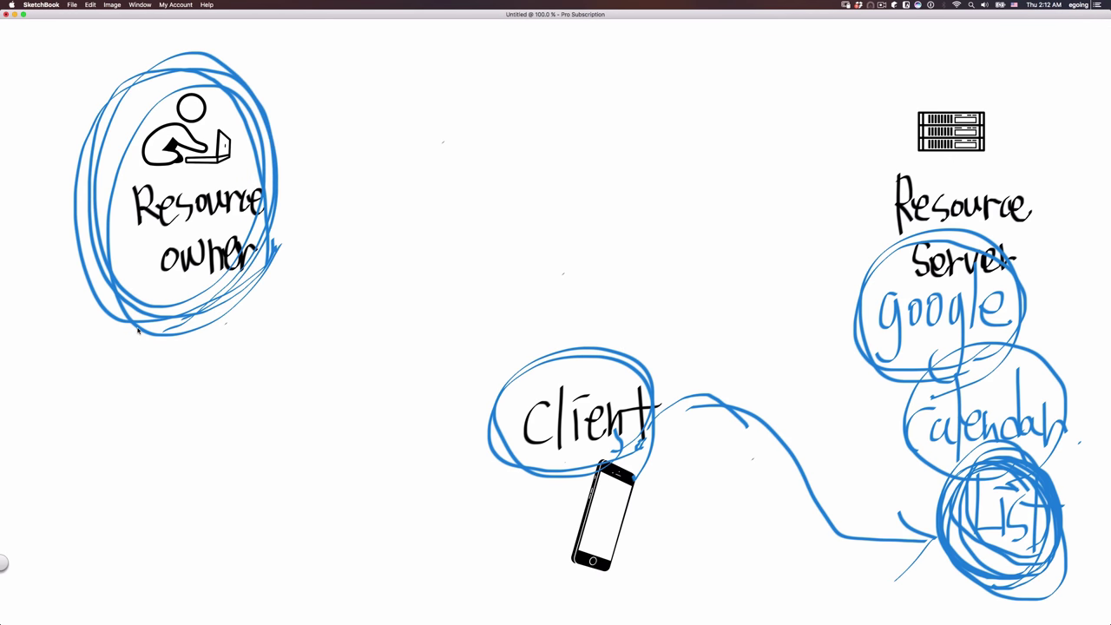
Draw a few short blue strokes in the empty area between "Client" and "google"
{"action": "mouse_move", "coordinate": [729, 318]}
{"action": "left_mouse_down"}
{"action": "mouse_move", "coordinate": [705, 363]}
{"action": "mouse_move", "coordinate": [752, 323]}
{"action": "left_mouse_up"}
{"action": "mouse_move", "coordinate": [764, 314]}
{"action": "left_mouse_down"}
{"action": "mouse_move", "coordinate": [763, 410]}
{"action": "mouse_move", "coordinate": [769, 347]}
{"action": "left_mouse_up"}
{"action": "mouse_move", "coordinate": [787, 333]}
{"action": "left_mouse_down"}
{"action": "mouse_move", "coordinate": [798, 323]}
{"action": "mouse_move", "coordinate": [819, 353]}
{"action": "left_mouse_up"}
{"action": "left_click_drag", "start_coordinate": [835, 305], "coordinate": [813, 351]}
Switch back to Chrome, then authorize and execute the calendarList.list request with the selected Calendar API scopes
{"action": "key", "text": "super+Tab"}
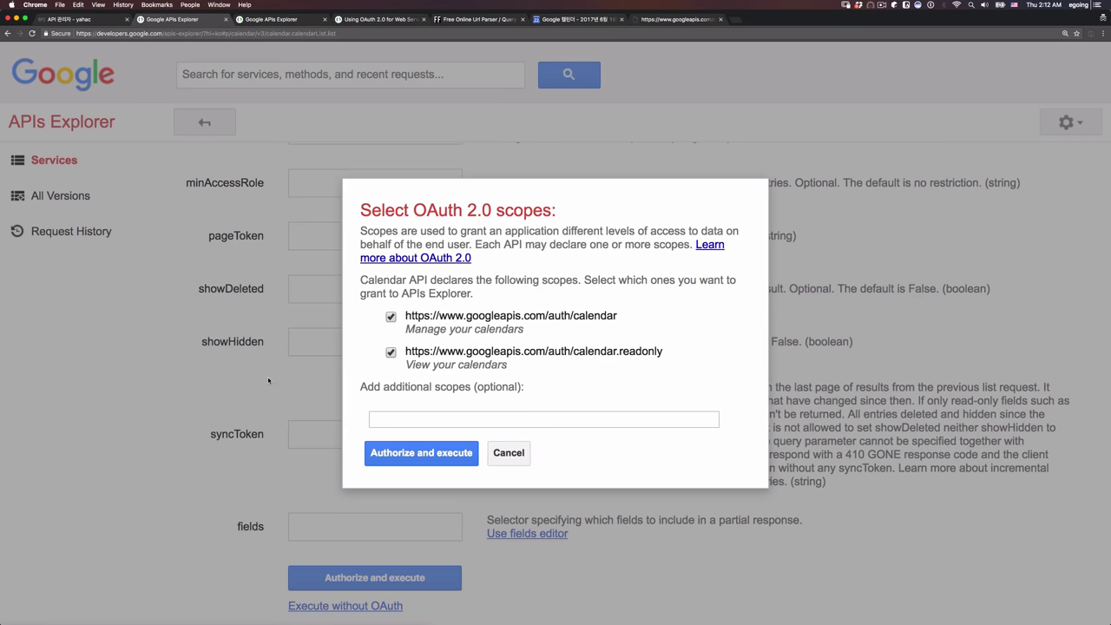
{"action": "left_click", "coordinate": [420, 351]}
{"action": "left_click", "coordinate": [420, 350]}
{"action": "left_click", "coordinate": [429, 454]}
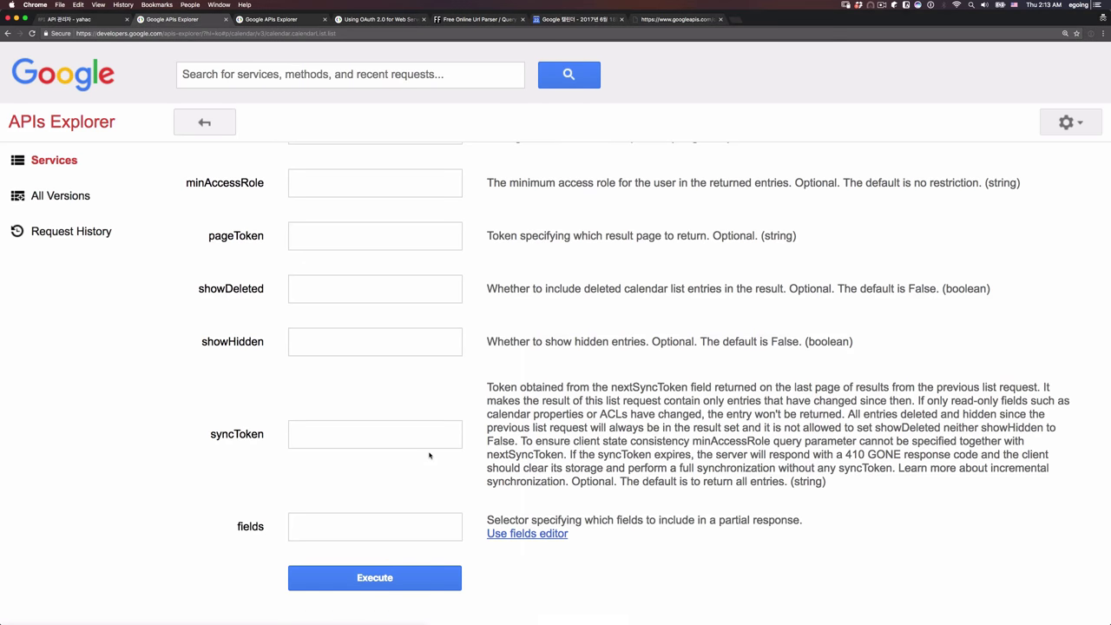
Examine the calendar entries in the calendarList.list JSON response
{"action": "scroll", "coordinate": [484, 519], "scroll_direction": "down", "scroll_amount": 1}
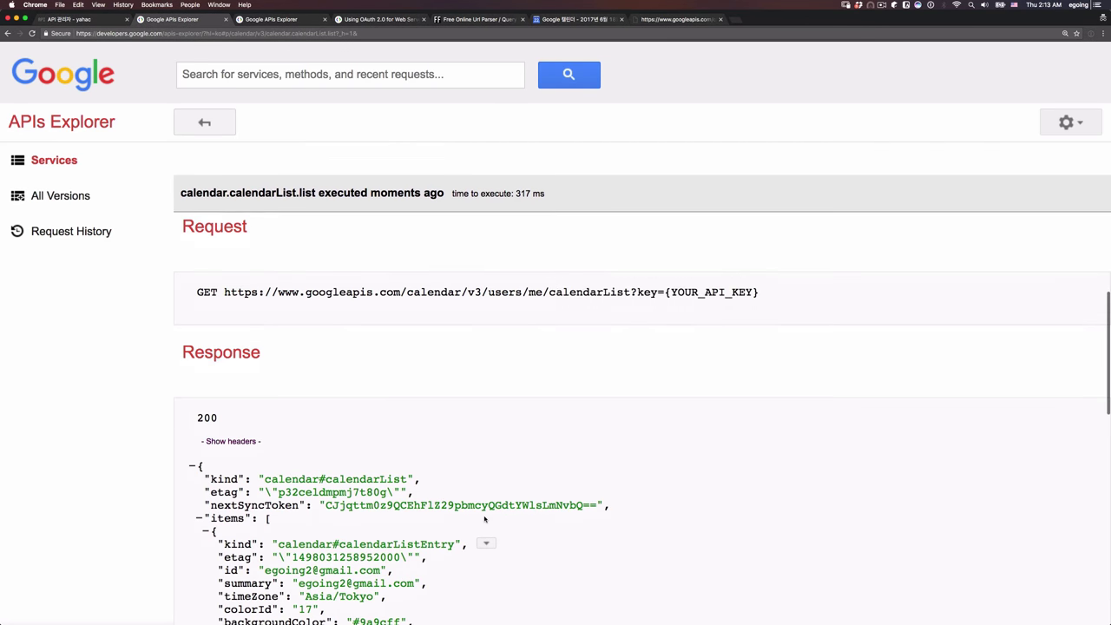
{"action": "scroll", "coordinate": [228, 427], "scroll_direction": "down", "scroll_amount": 5}
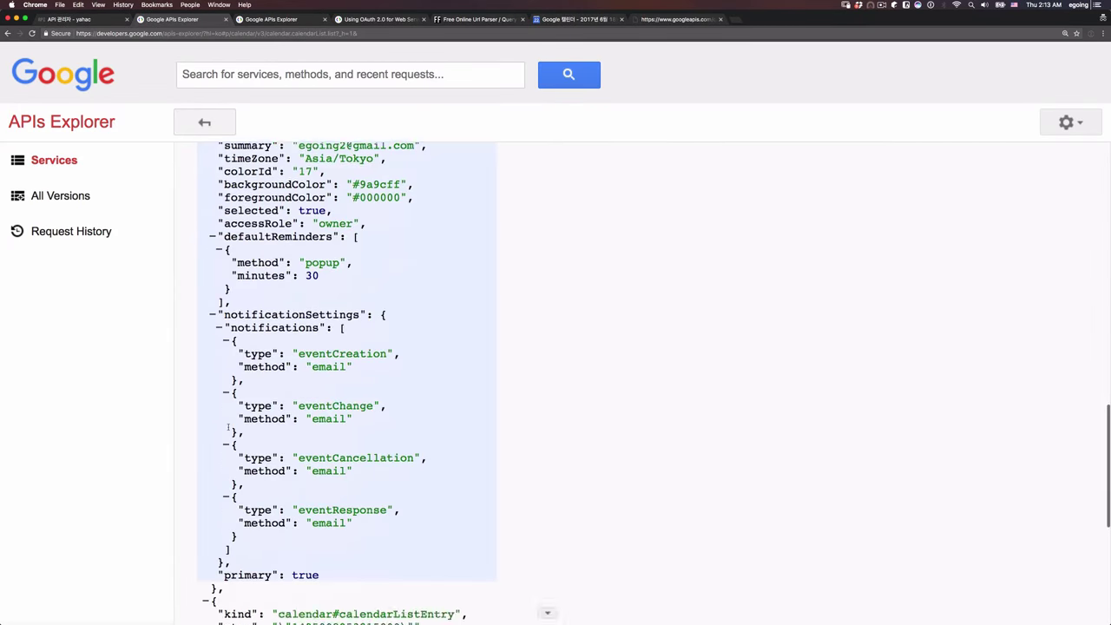
{"action": "scroll", "coordinate": [229, 427], "scroll_direction": "down", "scroll_amount": 5}
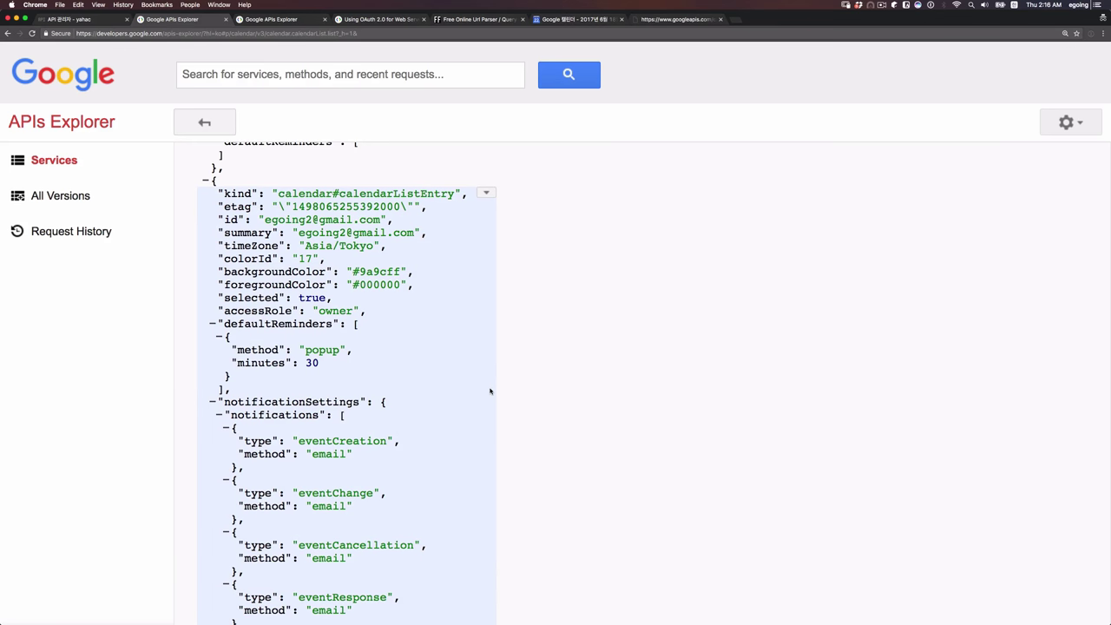
Highlight the calendarList GET request's URL and its YOUR_API_KEY placeholder to examine them
{"action": "scroll", "coordinate": [490, 390], "scroll_direction": "up", "scroll_amount": 10}
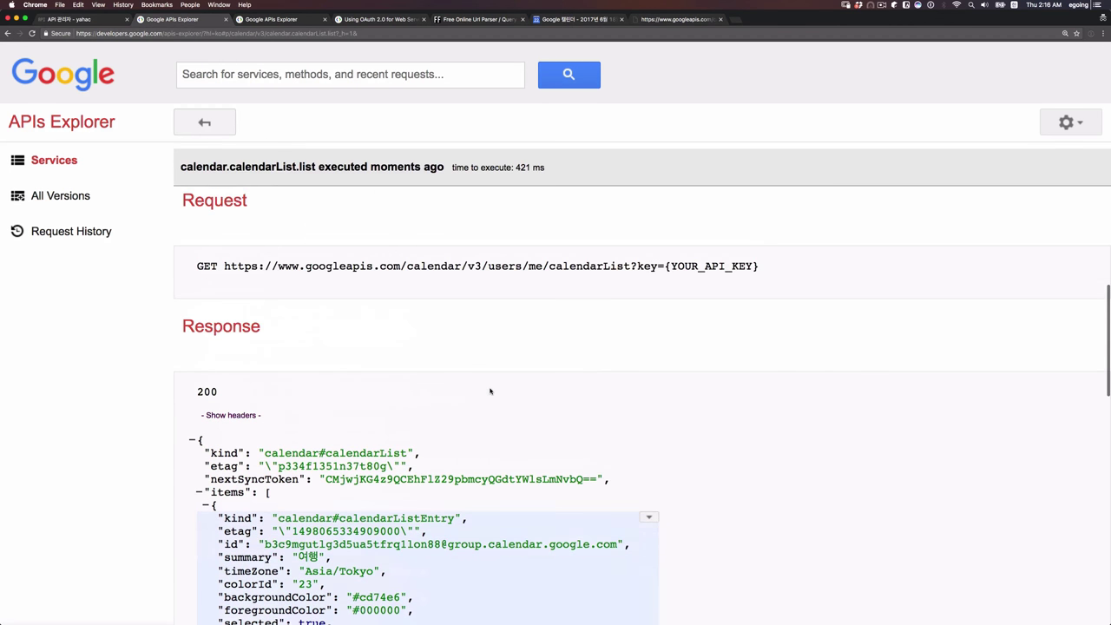
{"action": "left_click_drag", "start_coordinate": [224, 266], "coordinate": [665, 266]}
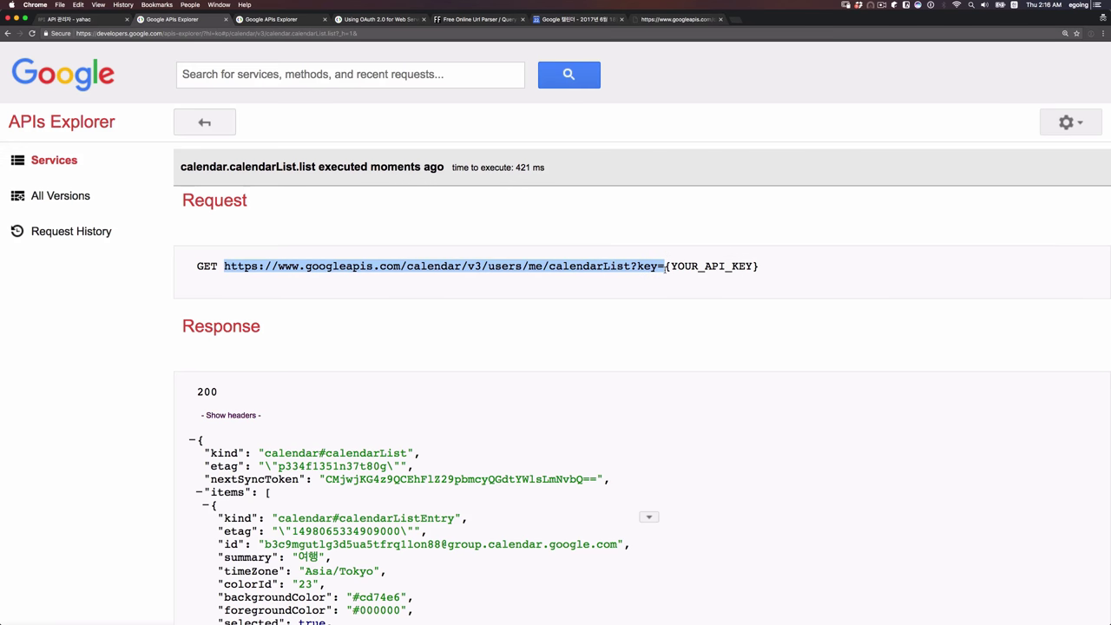
{"action": "left_click", "coordinate": [665, 266]}
{"action": "double_click", "coordinate": [683, 267]}
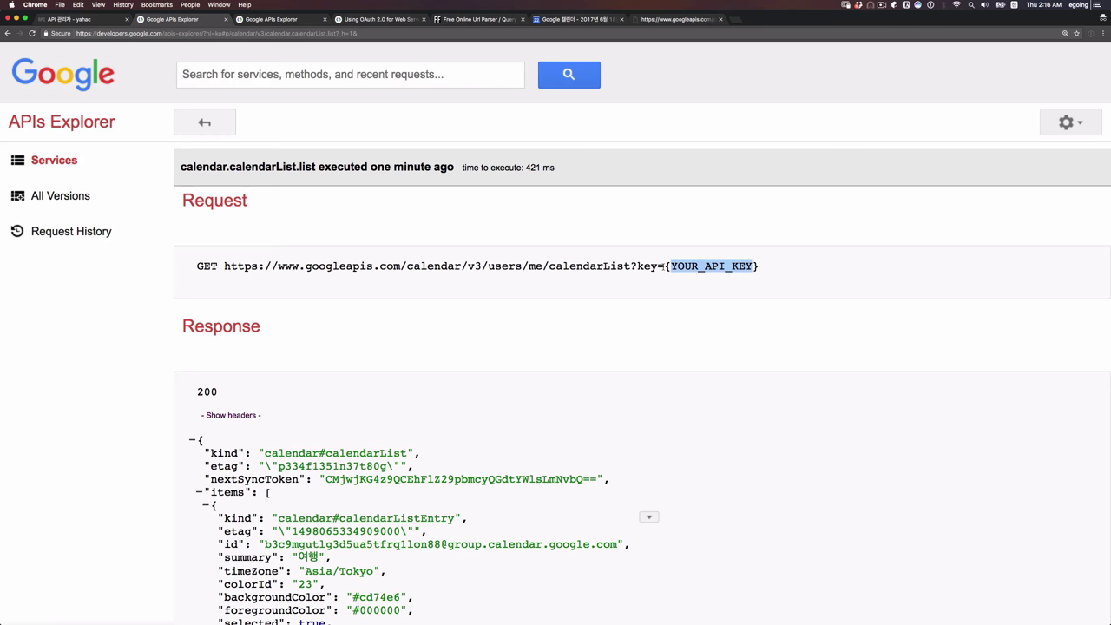
{"action": "left_click_drag", "start_coordinate": [664, 265], "coordinate": [224, 267]}
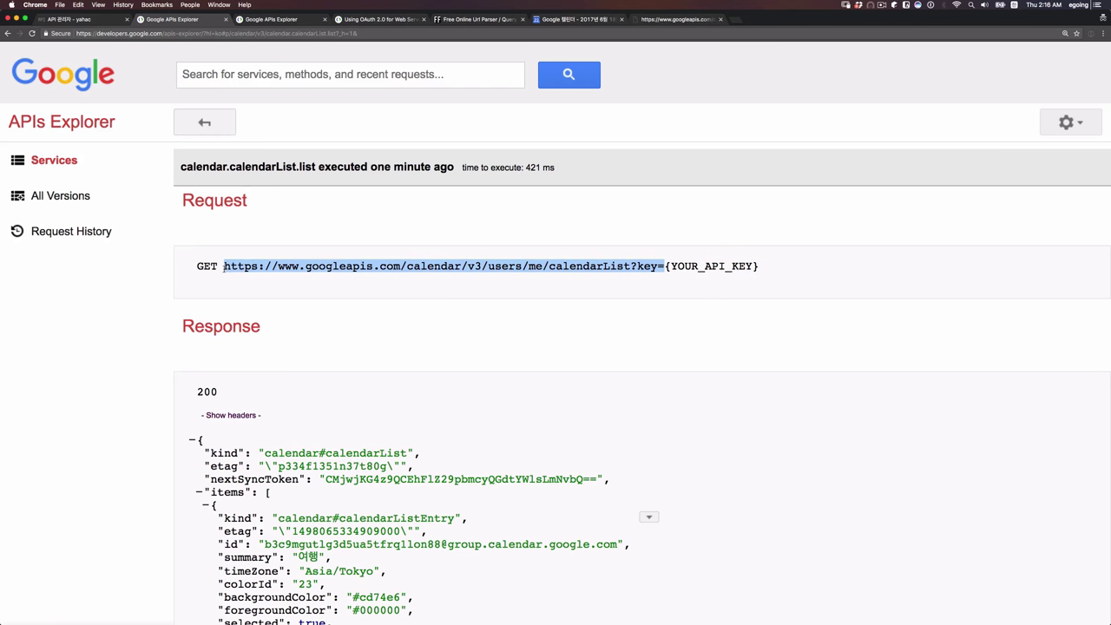
{"action": "key", "text": "super+c"}
{"action": "key", "text": "super+shift+n"}
{"action": "key", "text": "super+v"}
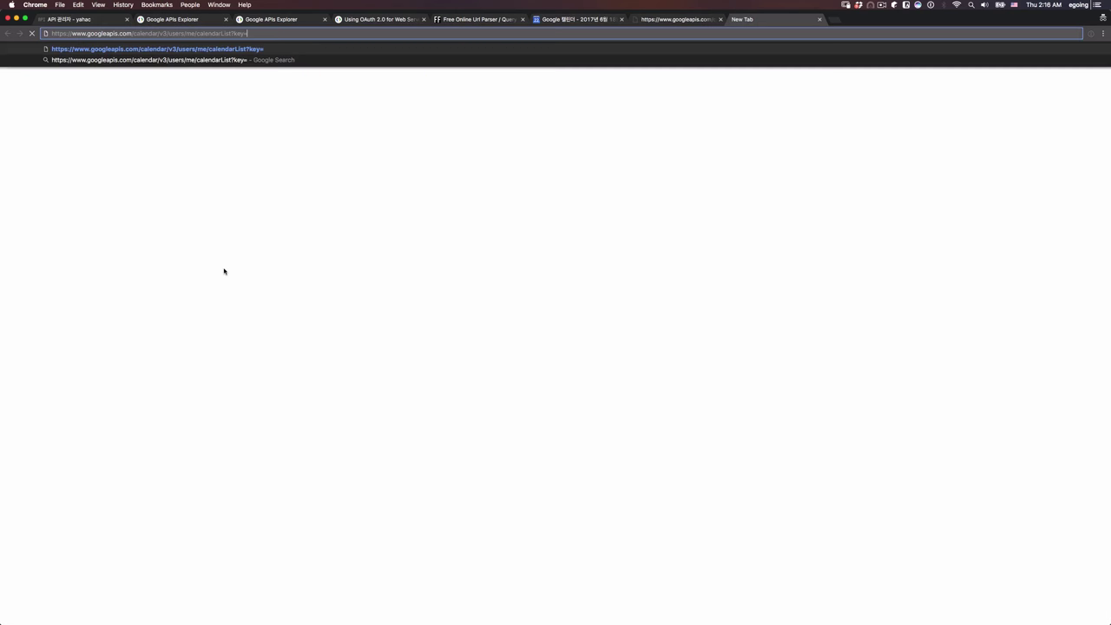
{"action": "key", "text": "BackSpace"}
{"action": "key", "text": "BackSpace"}
{"action": "key", "text": "BackSpace"}
{"action": "key", "text": "BackSpace"}
{"action": "key", "text": "BackSpace"}
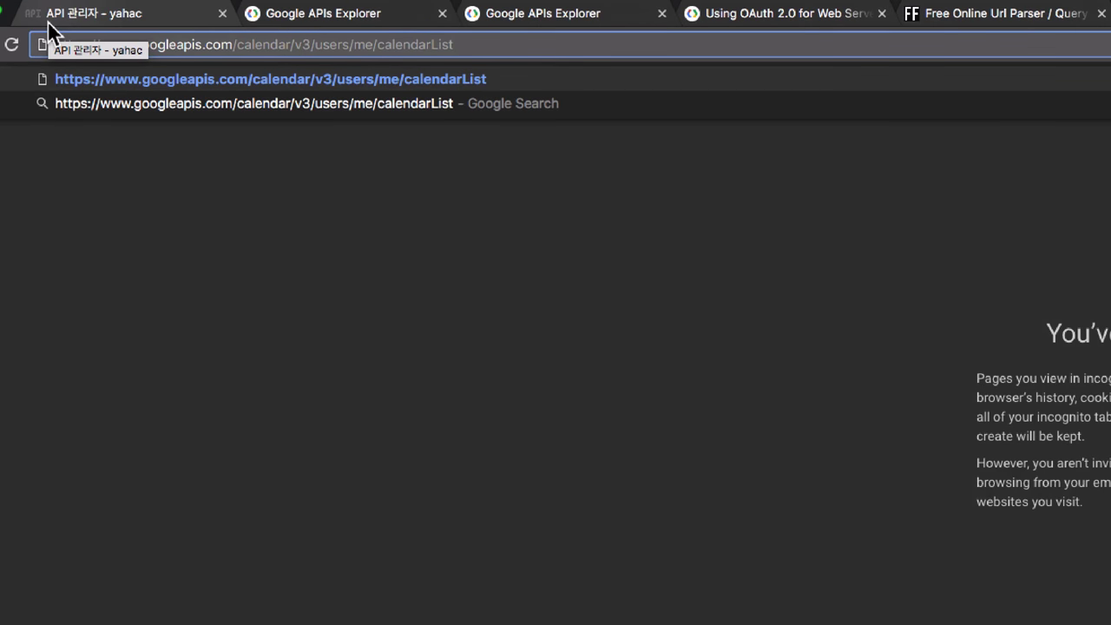
{"action": "key", "text": "Return"}
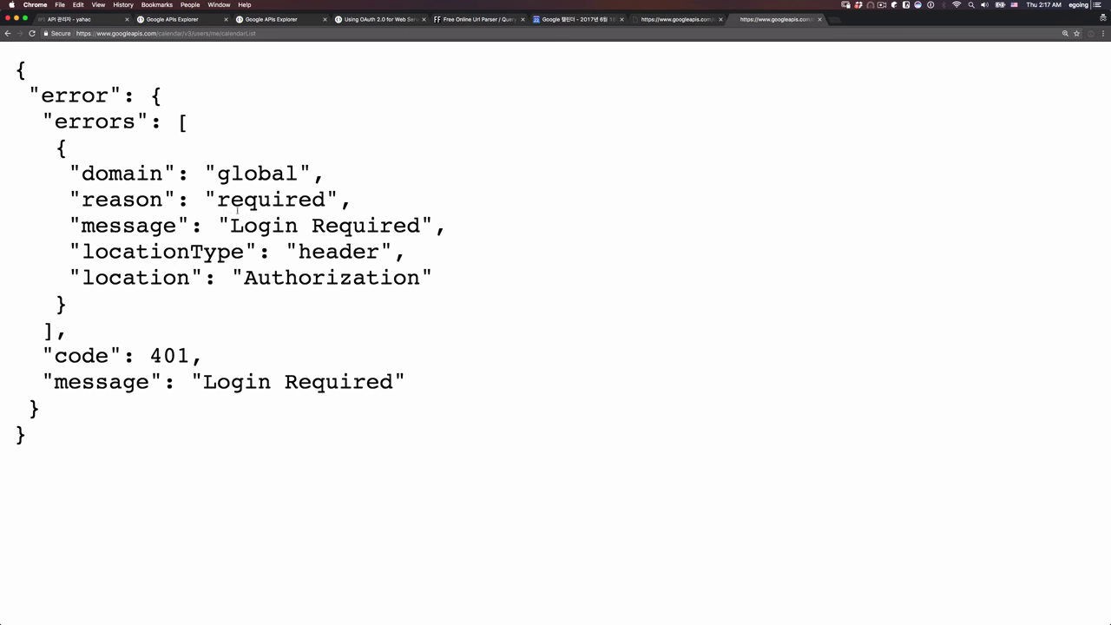
{"action": "double_click", "coordinate": [288, 233]}
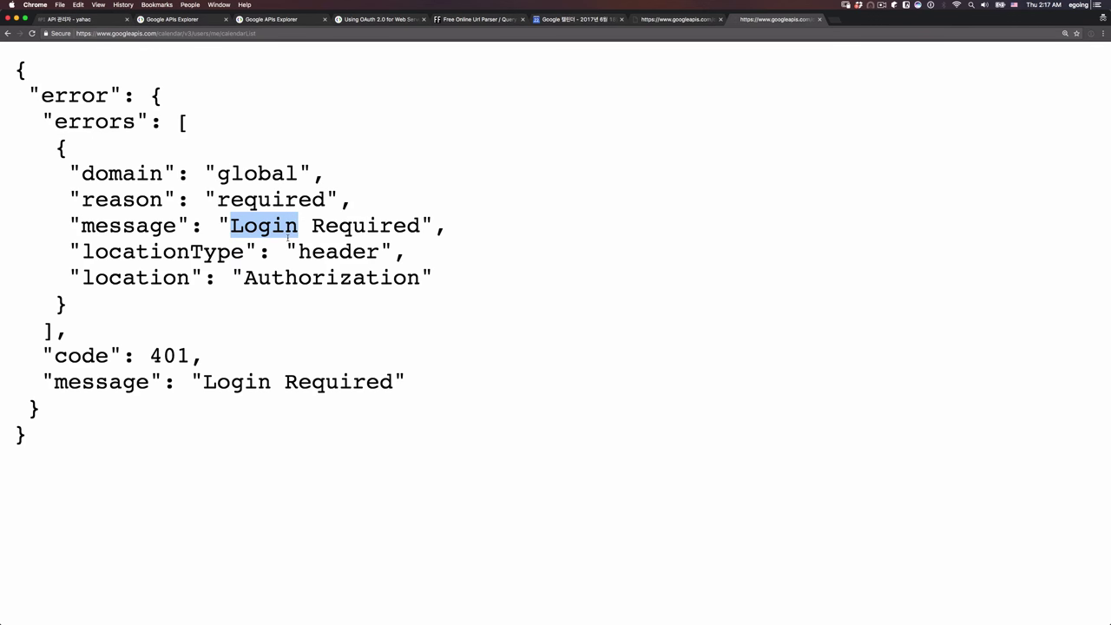
Return to the executed calendarList.list request in APIs Explorer and authorize OAuth 2.0 with the calendar and calendar.readonly scopes
{"action": "key", "text": "super+2"}
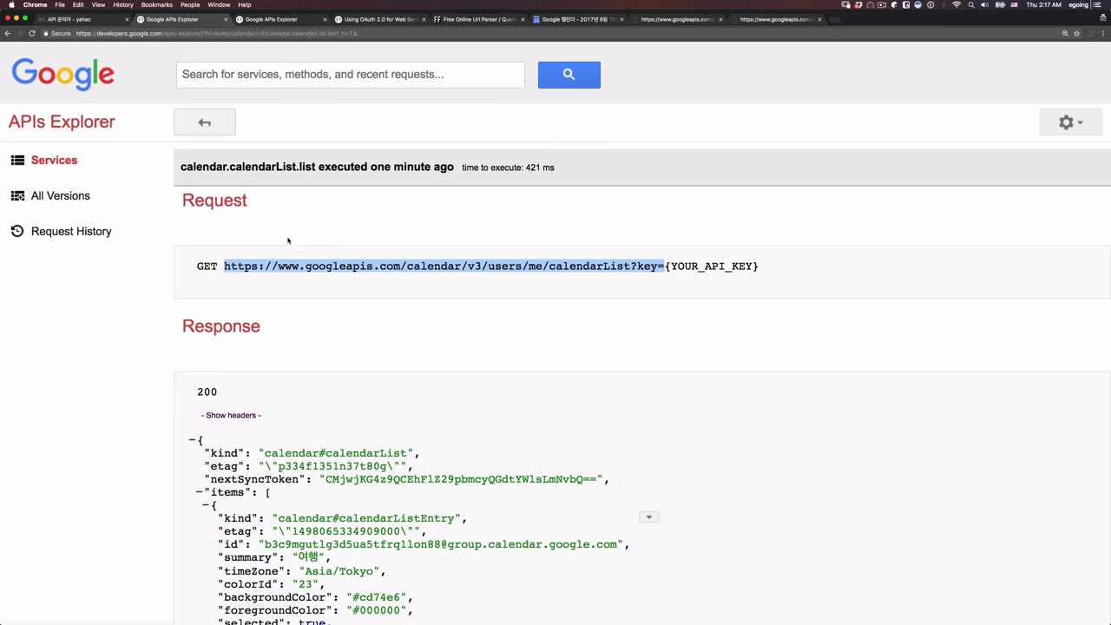
{"action": "scroll", "coordinate": [674, 318], "scroll_direction": "up", "scroll_amount": 3}
{"action": "scroll", "coordinate": [674, 318], "scroll_direction": "up", "scroll_amount": 5}
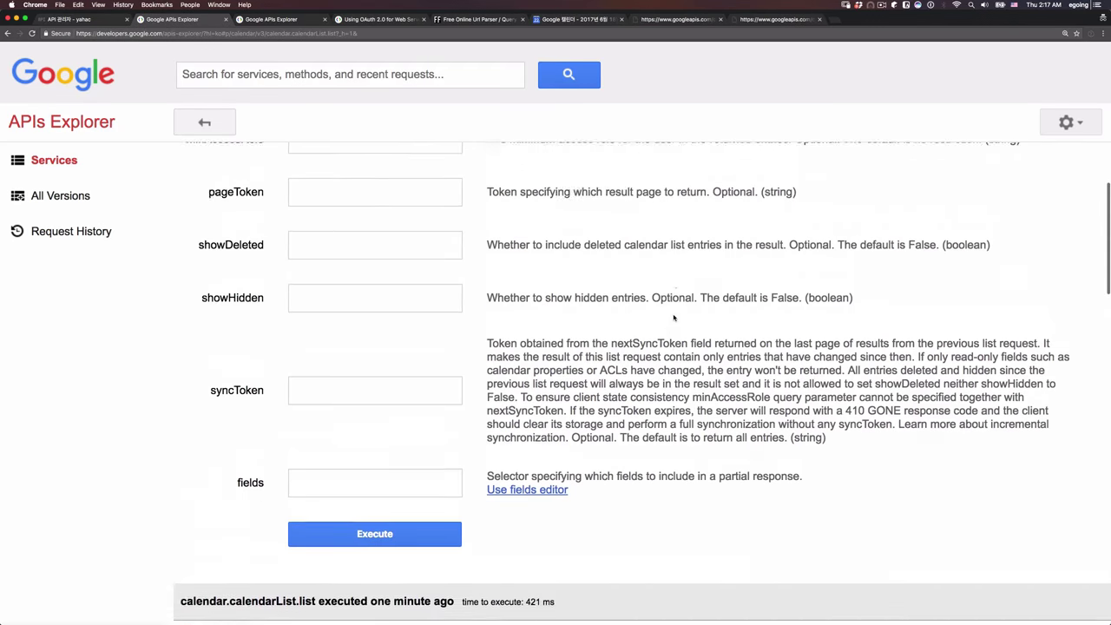
{"action": "scroll", "coordinate": [428, 520], "scroll_direction": "down", "scroll_amount": 2}
{"action": "scroll", "coordinate": [428, 520], "scroll_direction": "up", "scroll_amount": 3}
{"action": "left_click", "coordinate": [1058, 215]}
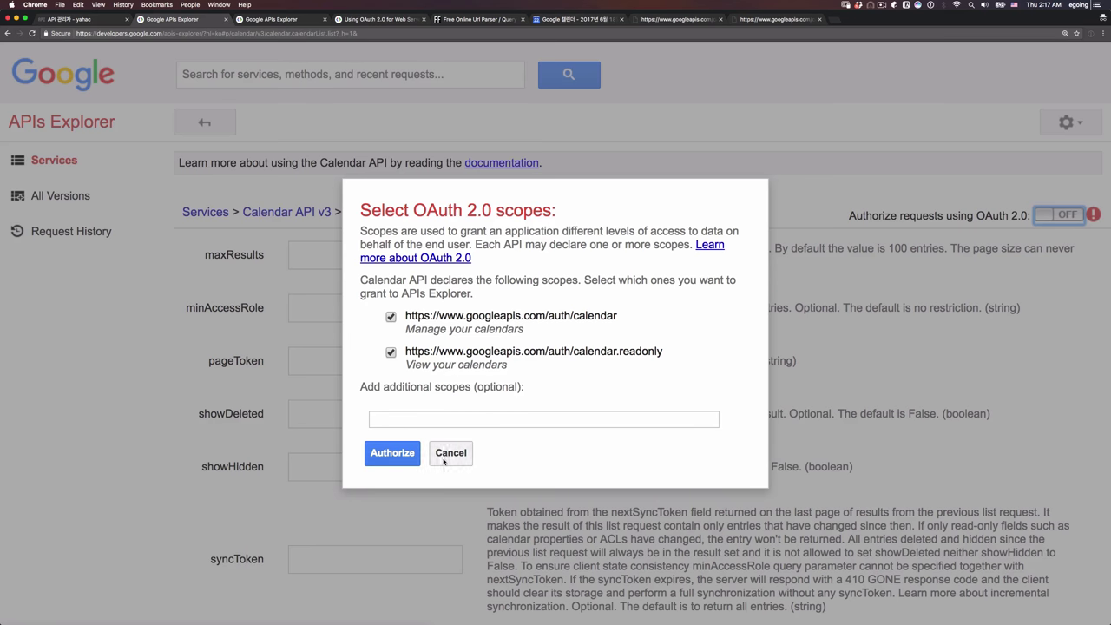
{"action": "left_click", "coordinate": [393, 455]}
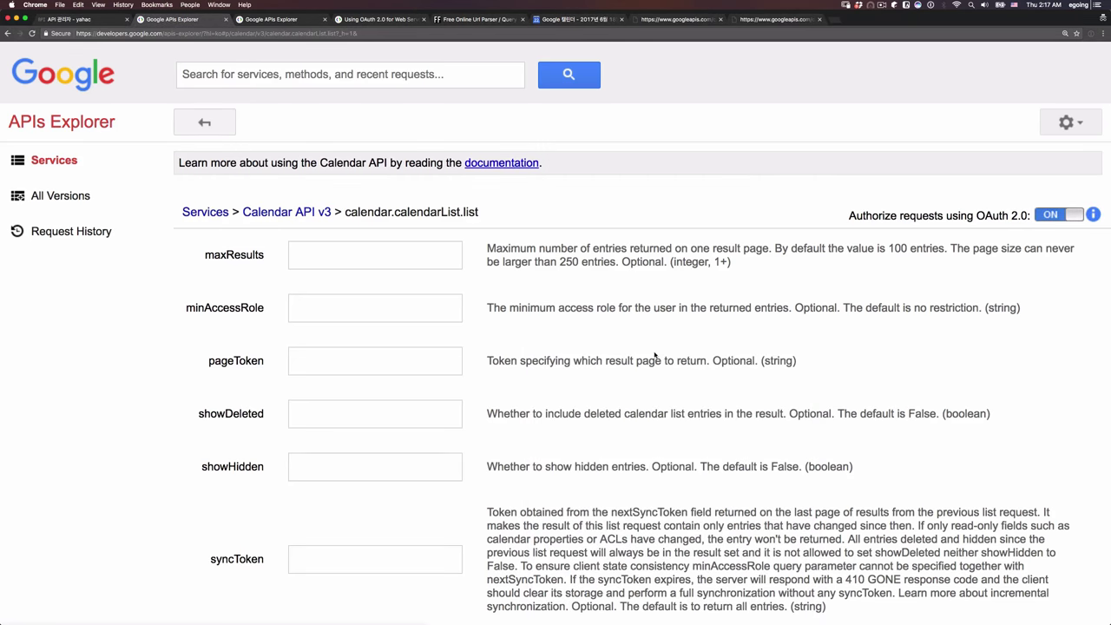
Review the request parameters and highlight the YOUR_API_KEY placeholder in the executed GET request
{"action": "scroll", "coordinate": [556, 449], "scroll_direction": "down", "scroll_amount": 5}
{"action": "scroll", "coordinate": [556, 450], "scroll_direction": "up", "scroll_amount": 1}
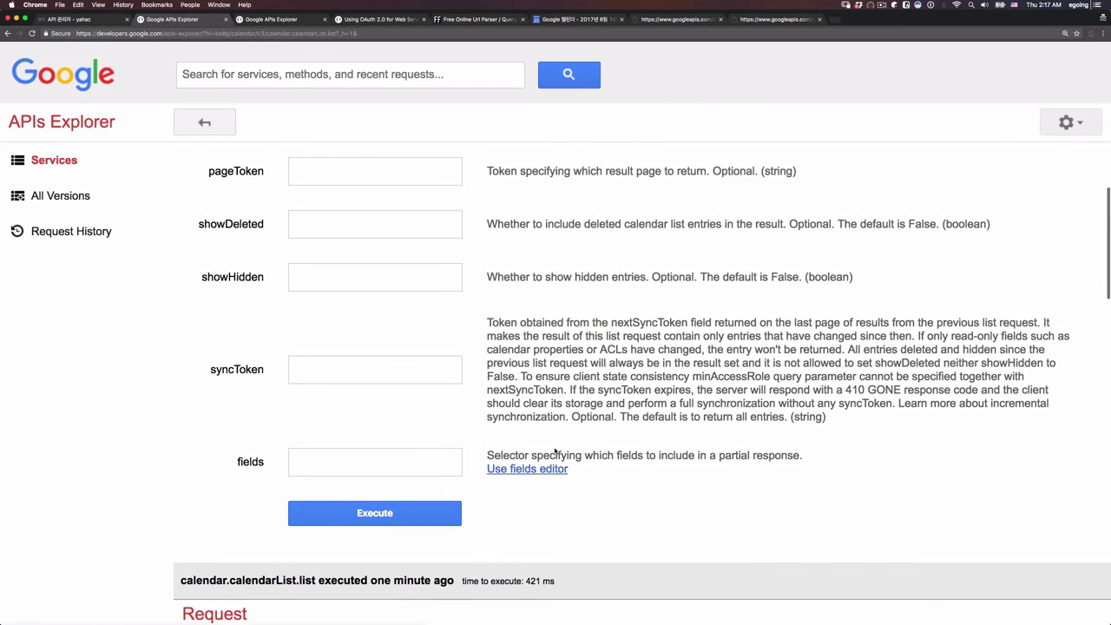
{"action": "scroll", "coordinate": [555, 451], "scroll_direction": "up", "scroll_amount": 3}
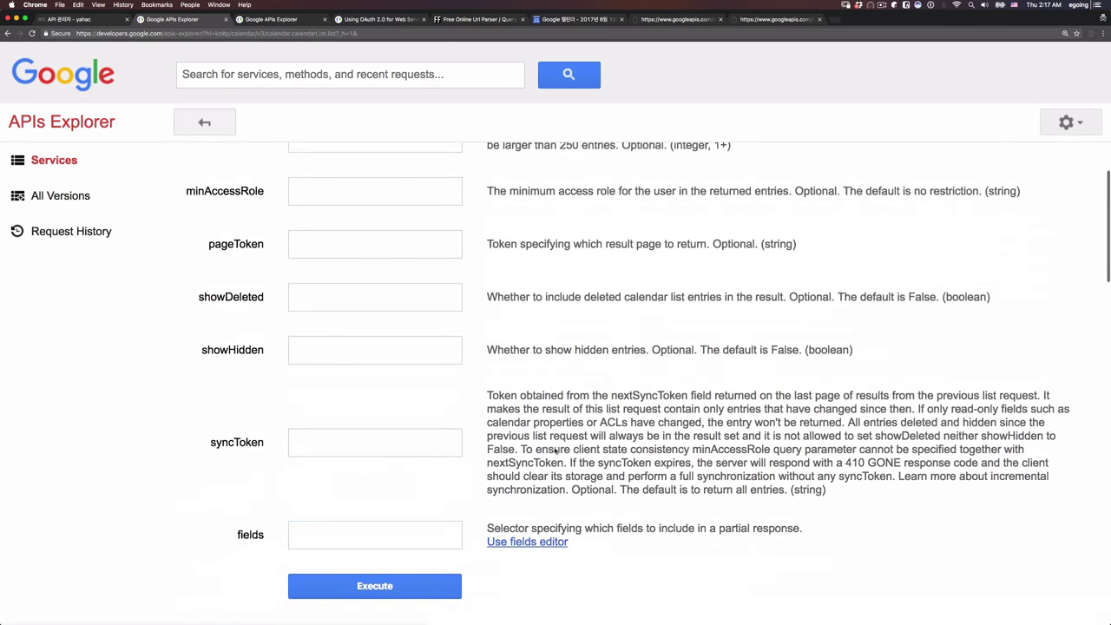
{"action": "scroll", "coordinate": [556, 451], "scroll_direction": "down", "scroll_amount": 4}
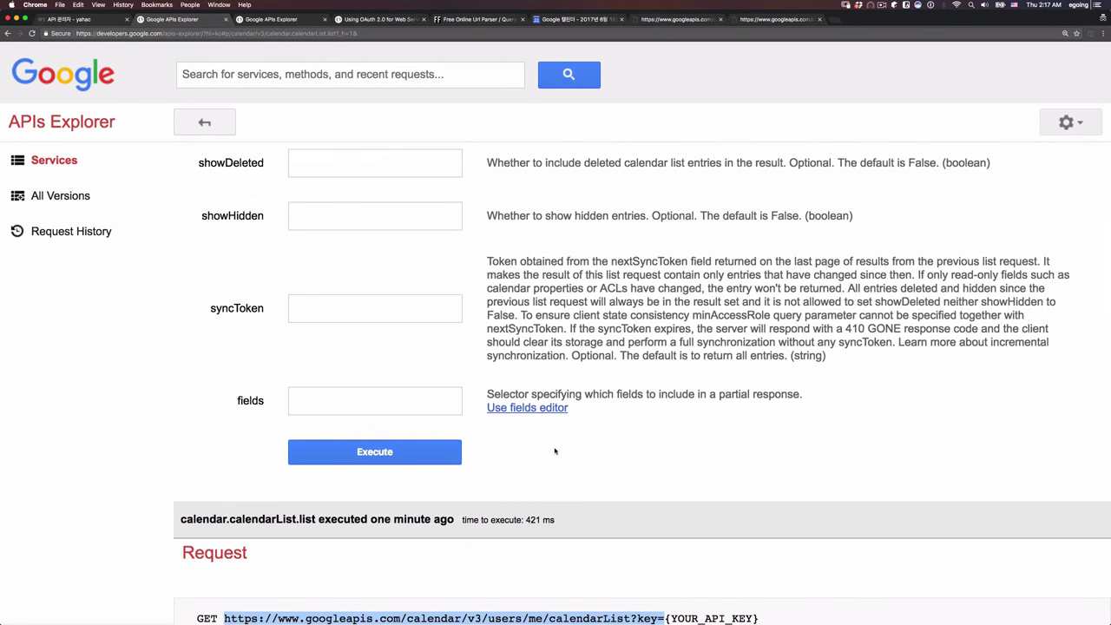
{"action": "scroll", "coordinate": [555, 450], "scroll_direction": "down", "scroll_amount": 3}
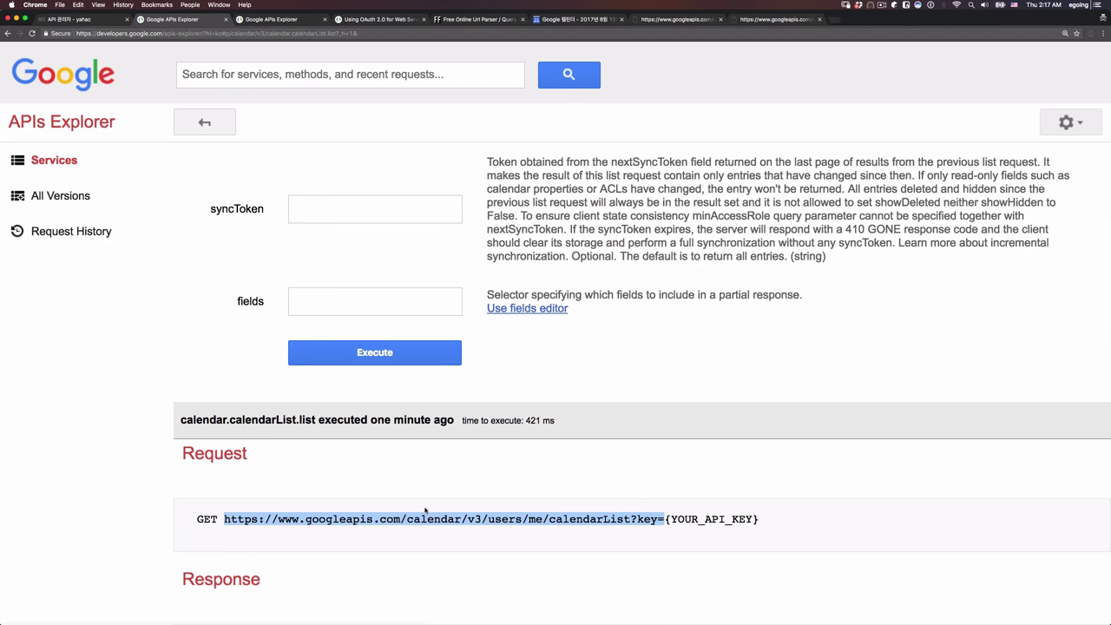
{"action": "double_click", "coordinate": [702, 518]}
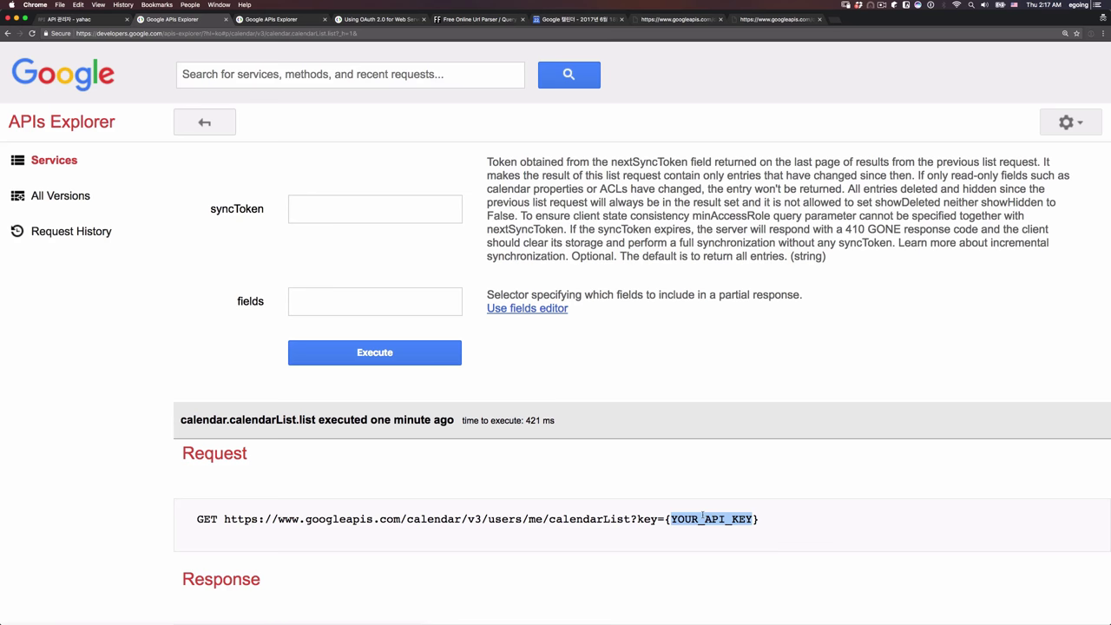